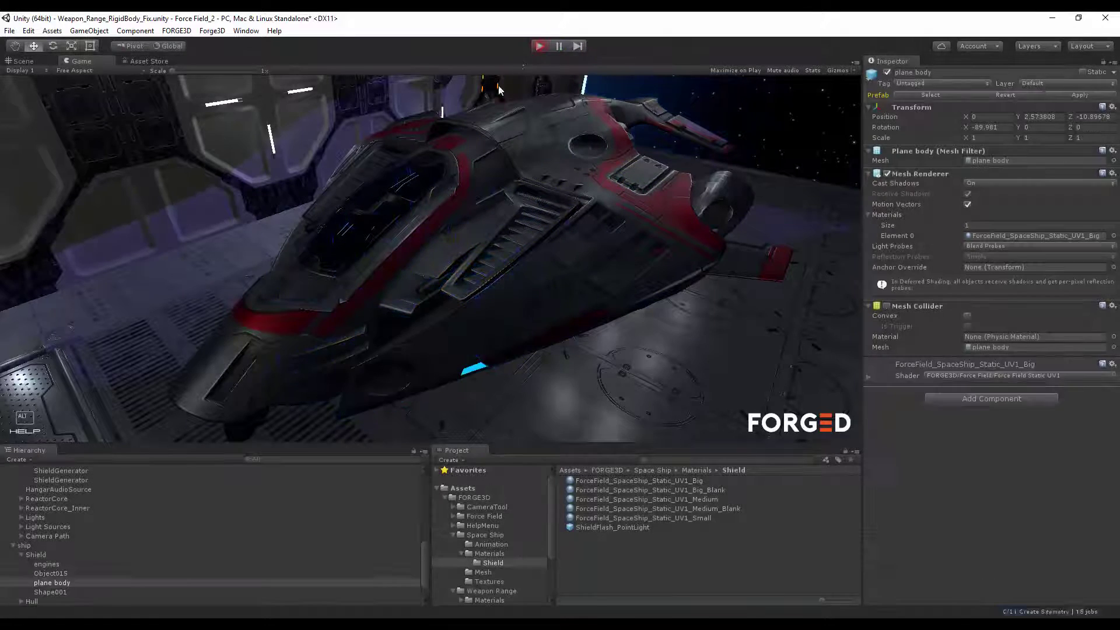
# Assign the ForceField_SpaceShip_Static_UV1_Big_Blank material to plane body and raise its Static Field to about 2.46
pyautogui.click(56, 585)
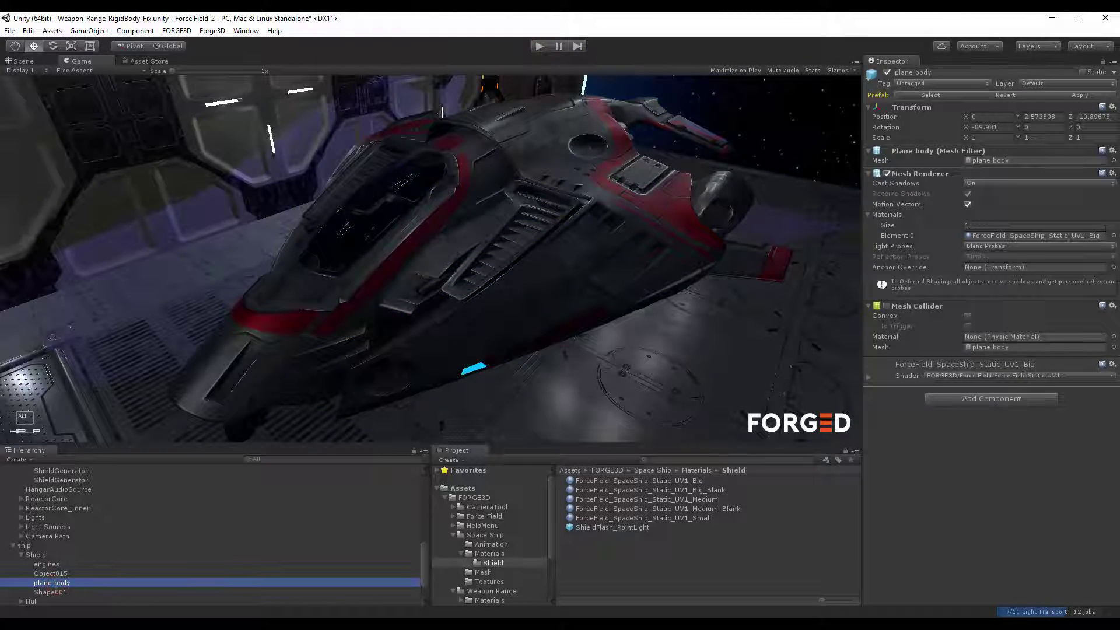
pyautogui.click(690, 490)
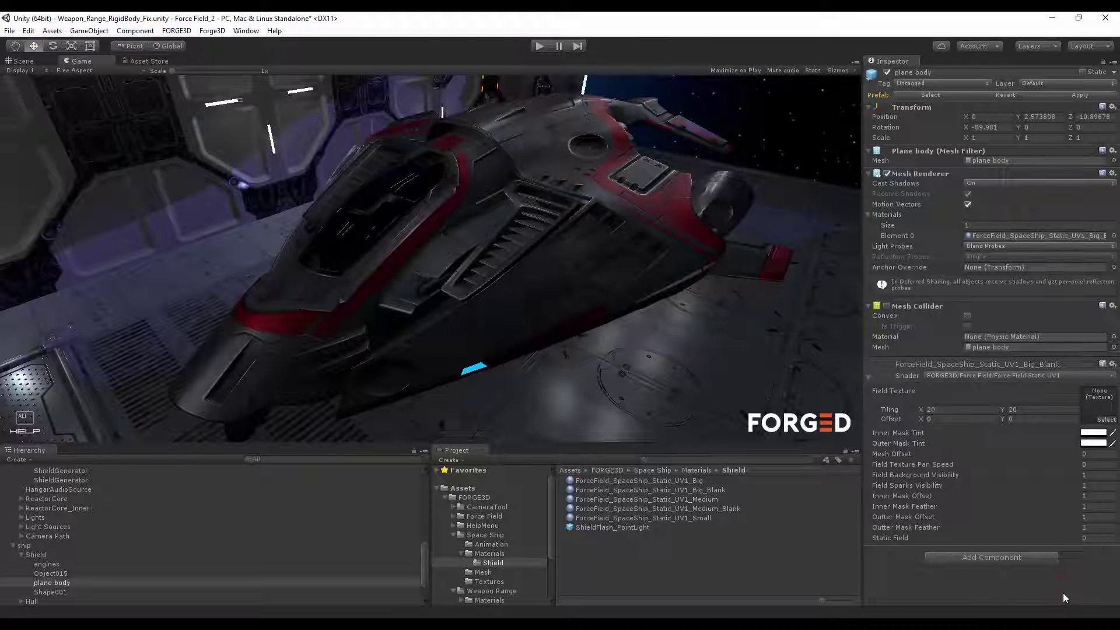
pyautogui.moveTo(1072, 537); pyautogui.dragTo(9, 533)
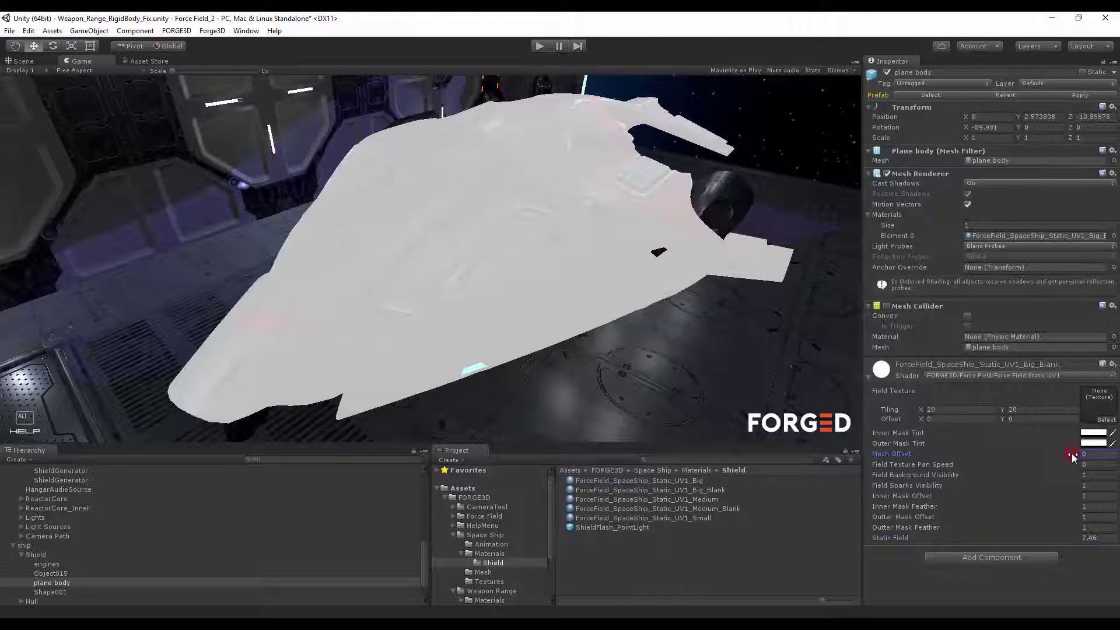
# Set the blank shield material's Mesh Offset to 0.015 and its Static Field to 1
pyautogui.moveTo(1074, 453); pyautogui.dragTo(1076, 453)
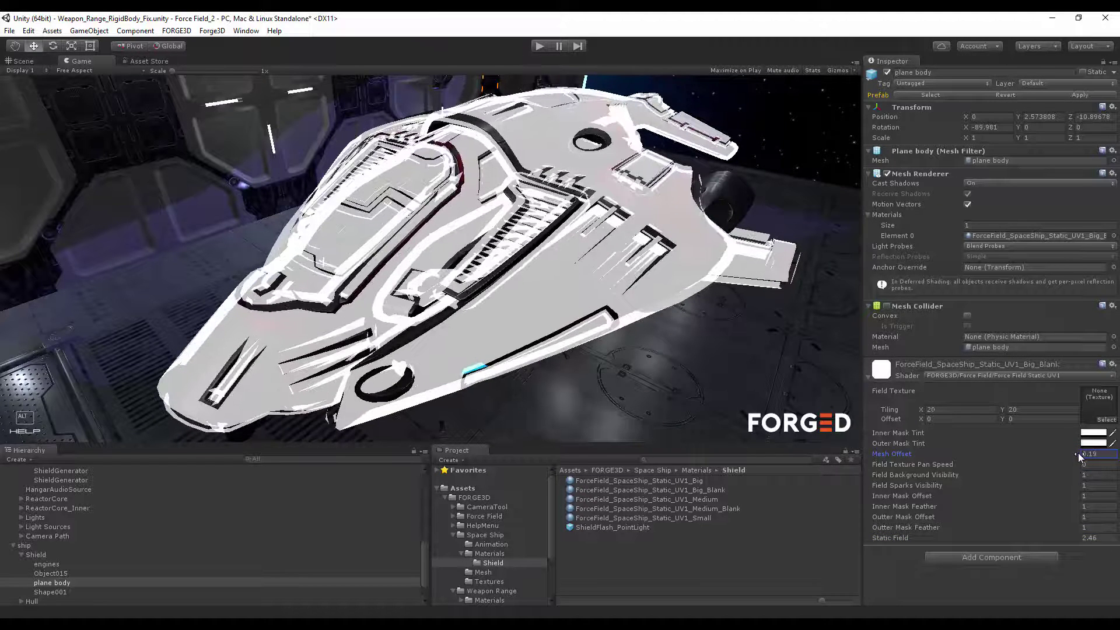
pyautogui.click(1092, 454)
pyautogui.write('0.01')
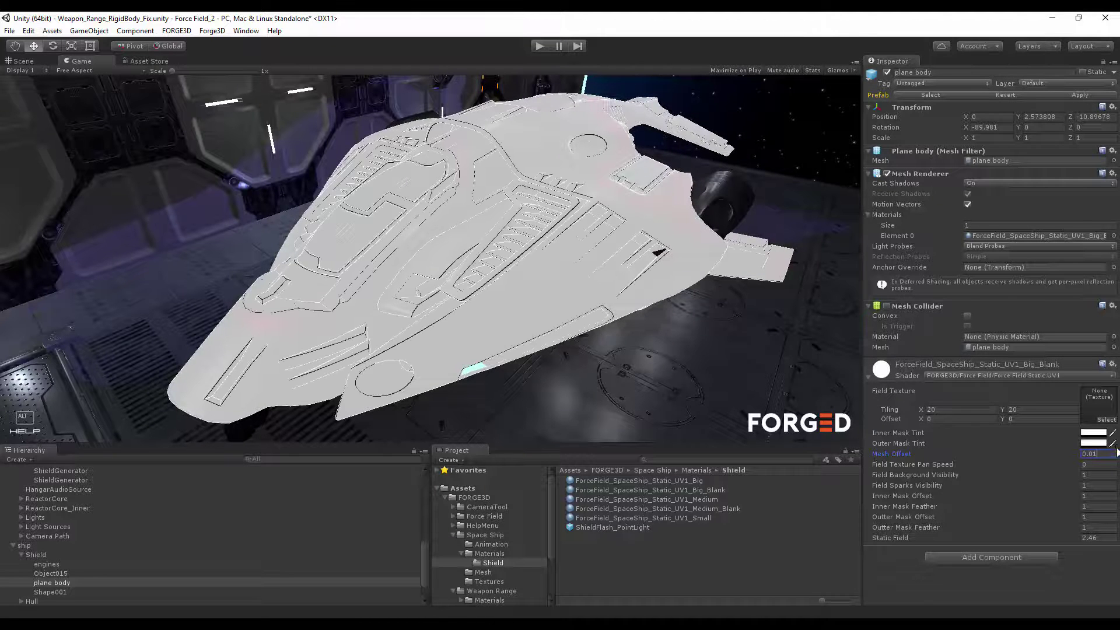
pyautogui.write('5')
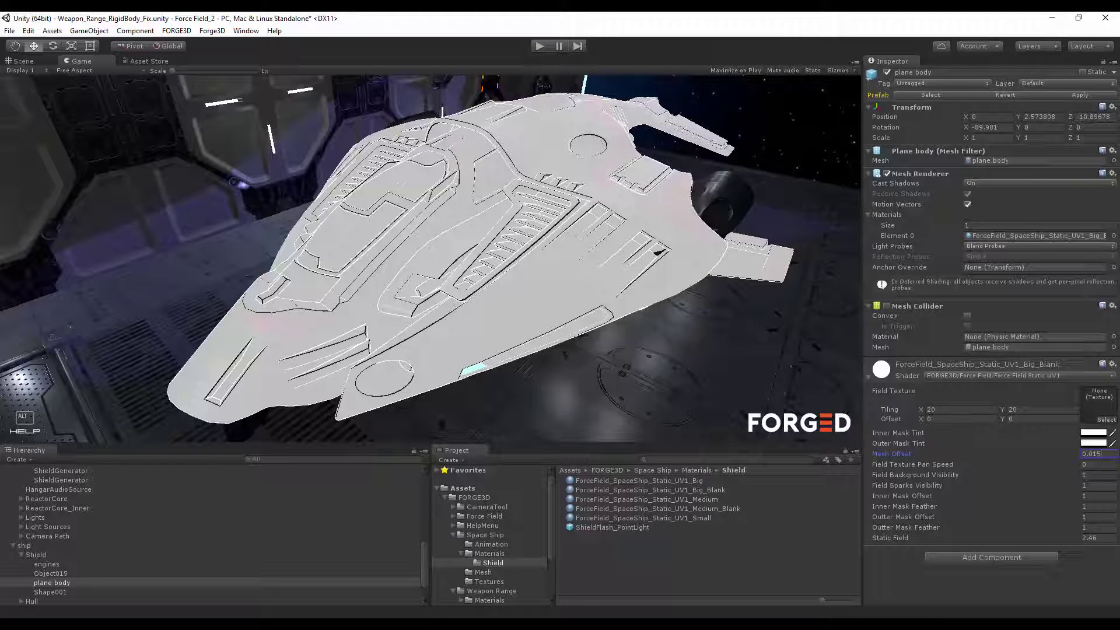
pyautogui.click(1105, 537)
pyautogui.write('1')
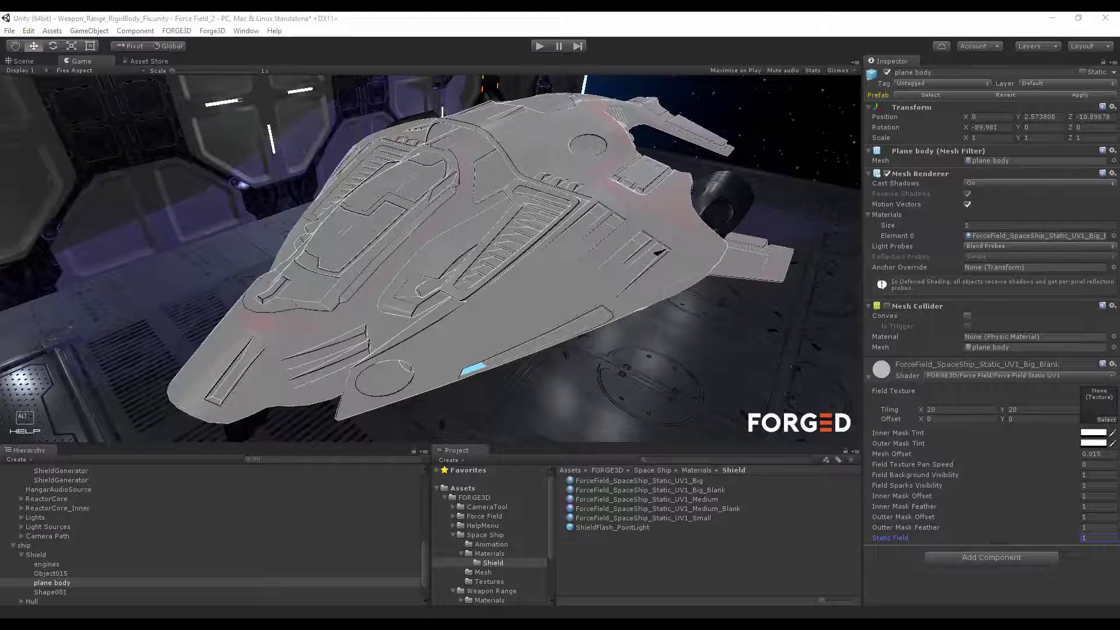
# Set the material's Inner Mask Tint to light blue and its Outer Mask Tint to dark blue
pyautogui.click(1094, 433)
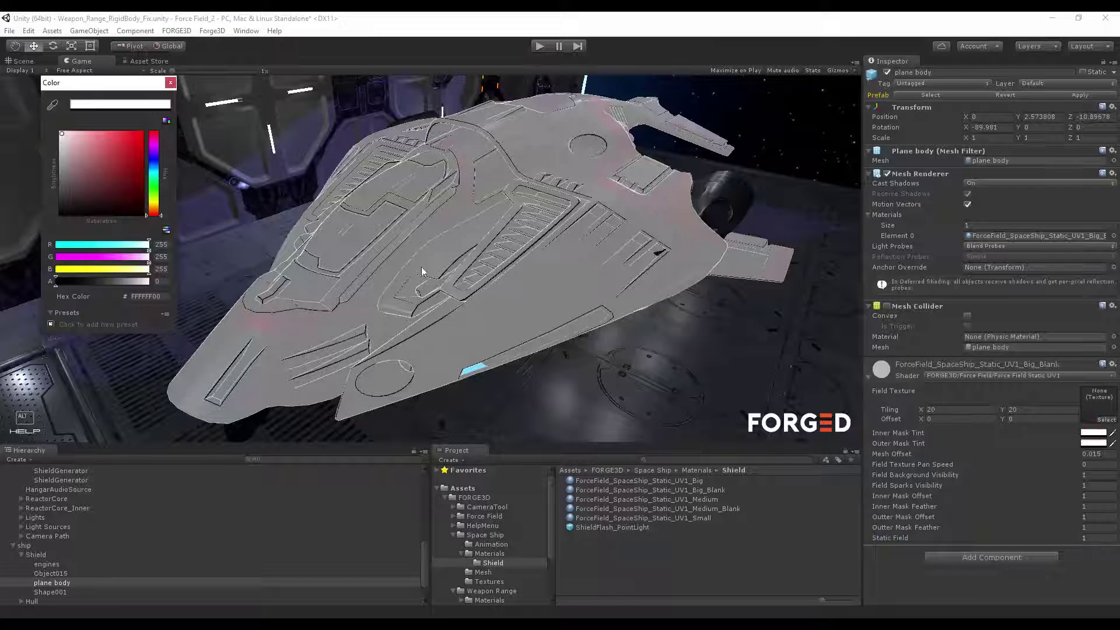
pyautogui.moveTo(155, 170); pyautogui.dragTo(155, 117)
pyautogui.click(1089, 444)
pyautogui.moveTo(157, 170); pyautogui.dragTo(141, 134)
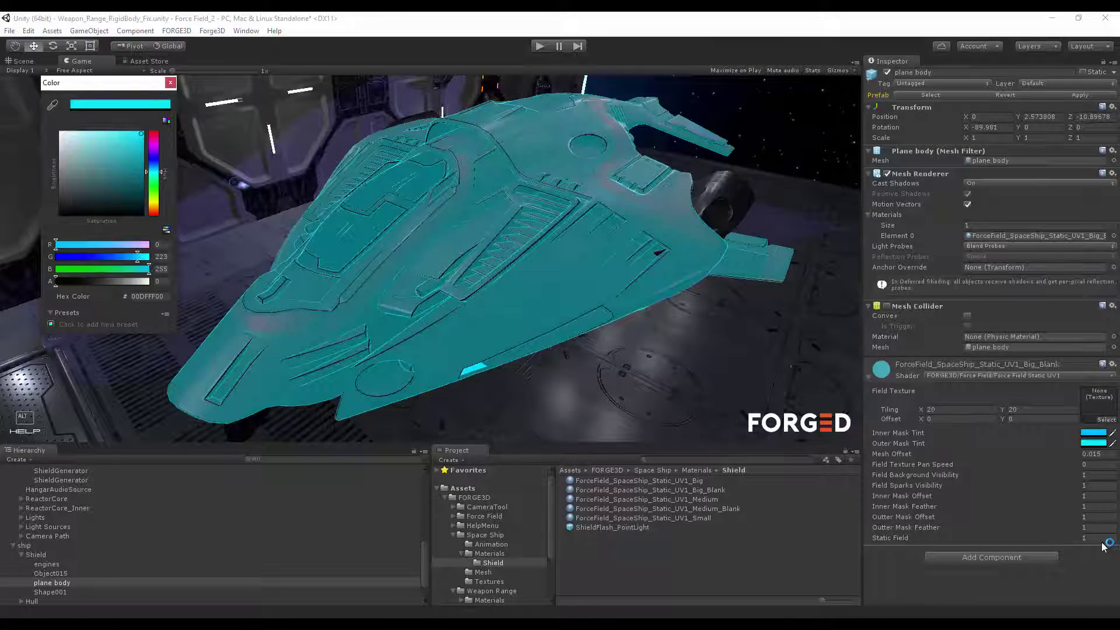
pyautogui.click(114, 166)
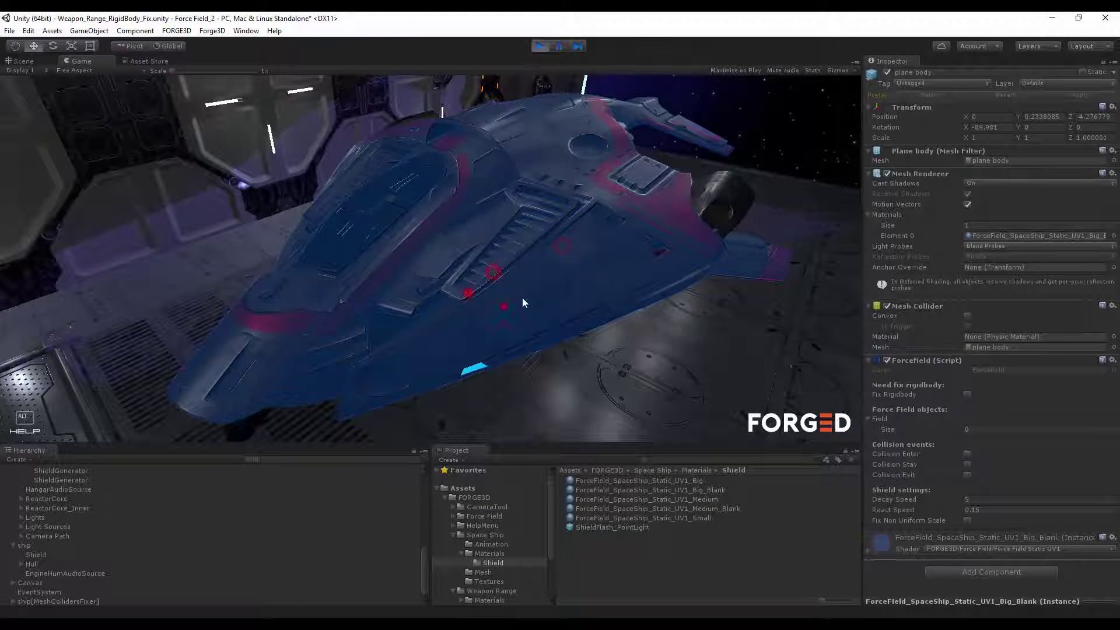
# In play mode, select plane body under ship[MeshCollidersFixer] and expand the properties of its blank shield material instance
pyautogui.click(12, 602)
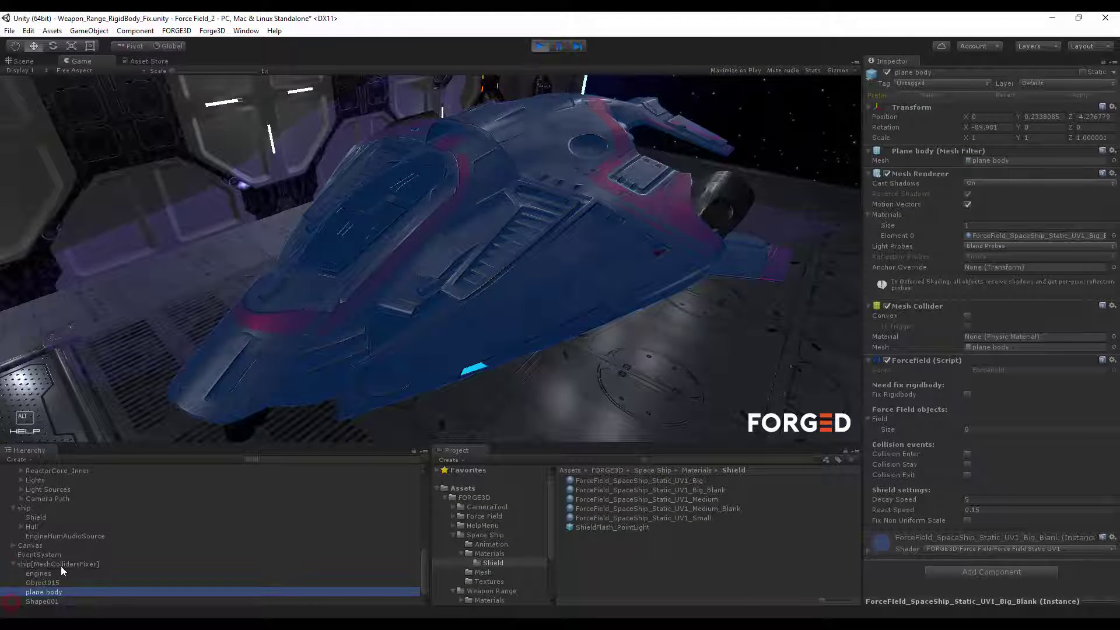
pyautogui.click(57, 593)
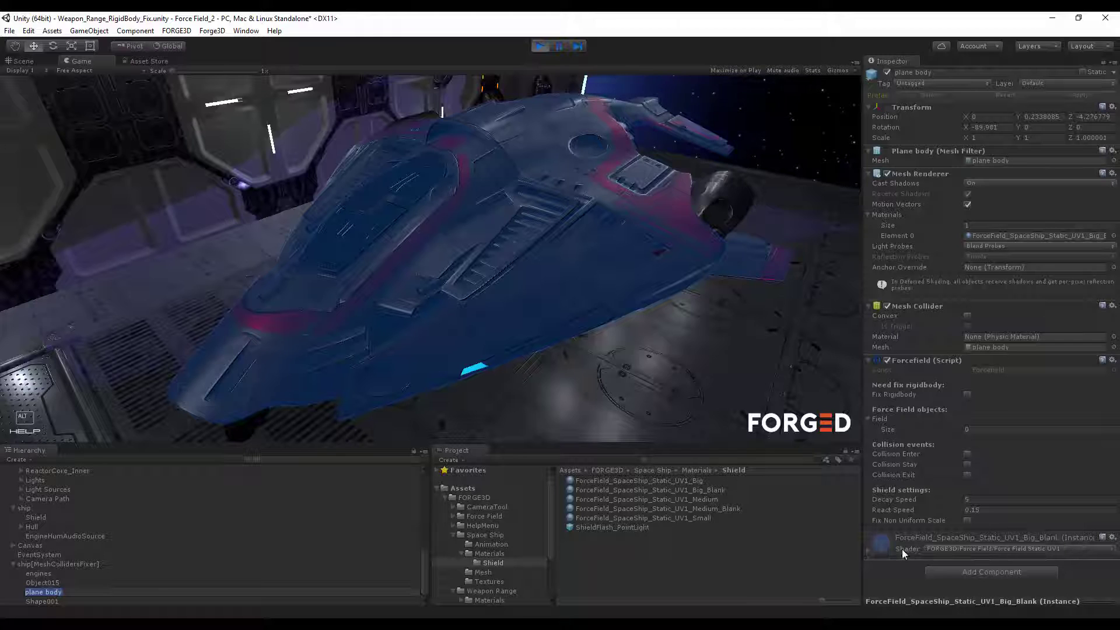
pyautogui.click(868, 548)
pyautogui.scroll(-4, 1103, 460)
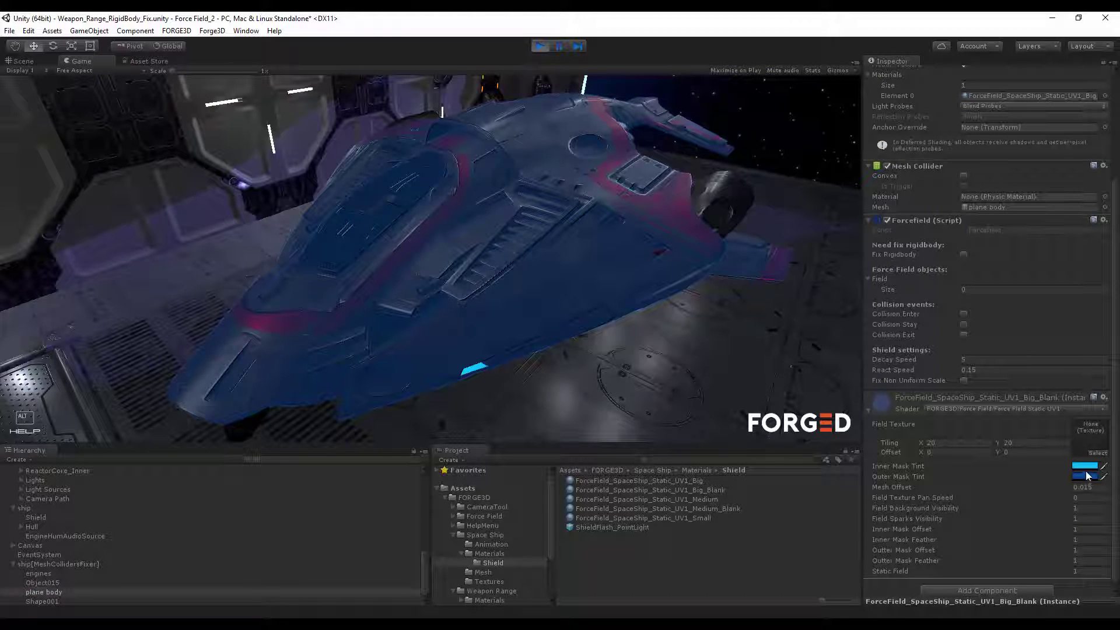
# Raise the alpha of the Inner Mask Tint to about half and test hits across the ship's hull
pyautogui.click(1084, 466)
pyautogui.moveTo(63, 280); pyautogui.dragTo(103, 282)
pyautogui.moveTo(516, 301); pyautogui.dragTo(382, 352)
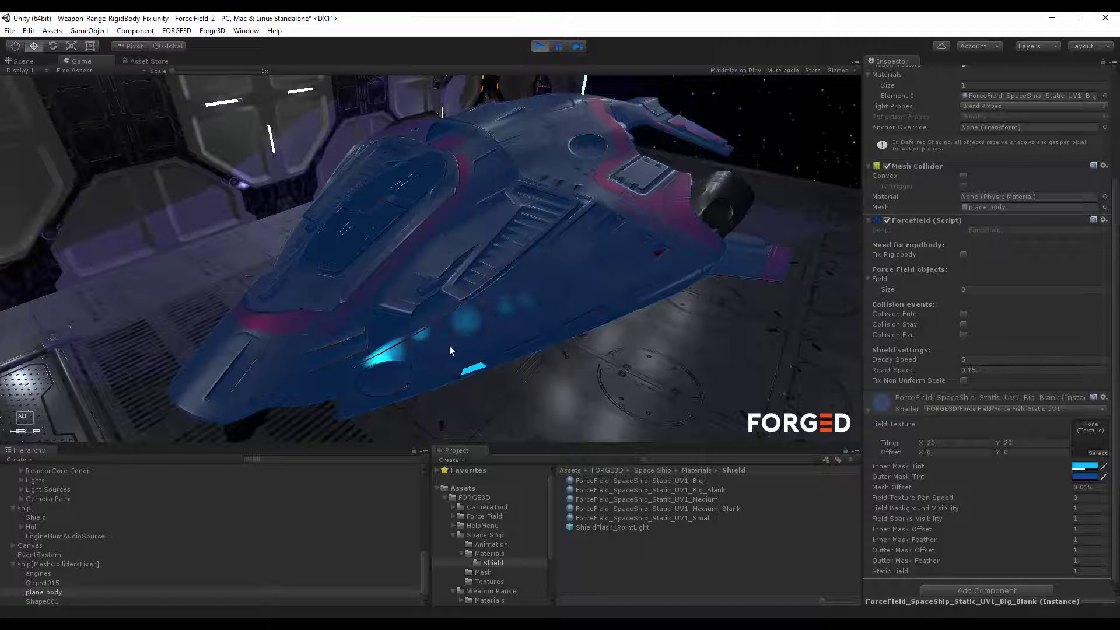
pyautogui.moveTo(449, 347)
pyautogui.mouseDown()
pyautogui.moveTo(601, 268)
pyautogui.moveTo(550, 211)
pyautogui.moveTo(427, 282)
pyautogui.moveTo(543, 298)
pyautogui.moveTo(573, 271)
pyautogui.mouseUp()
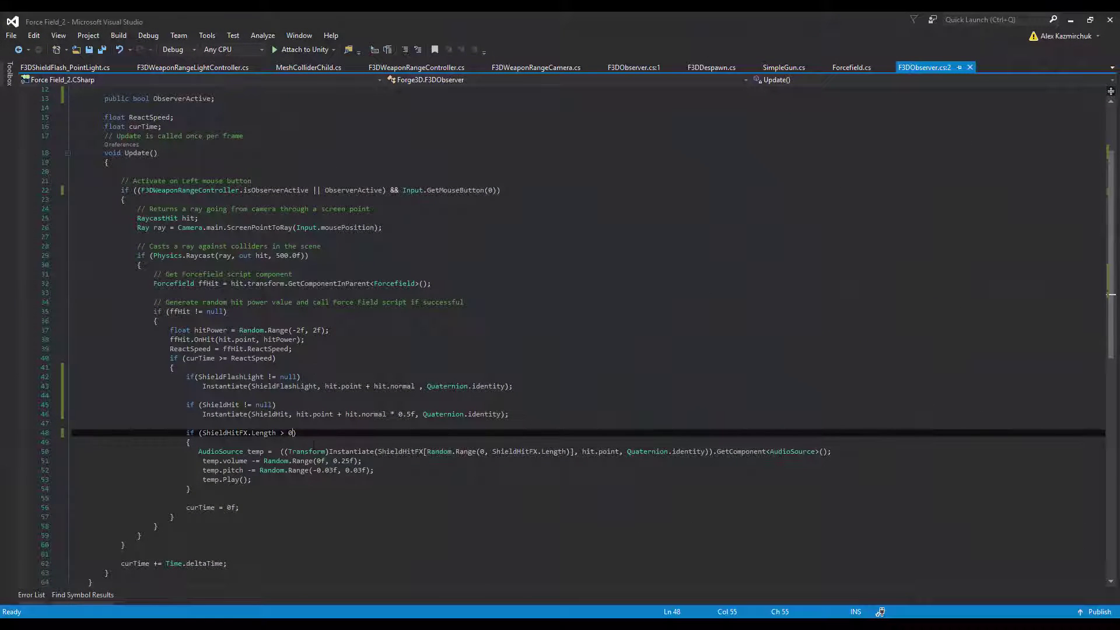
# Examine the random hitPower line and the ffHit.OnHit call in F3DObserver.cs in Visual Studio, and return to Unity
pyautogui.moveTo(166, 330); pyautogui.dragTo(329, 330)
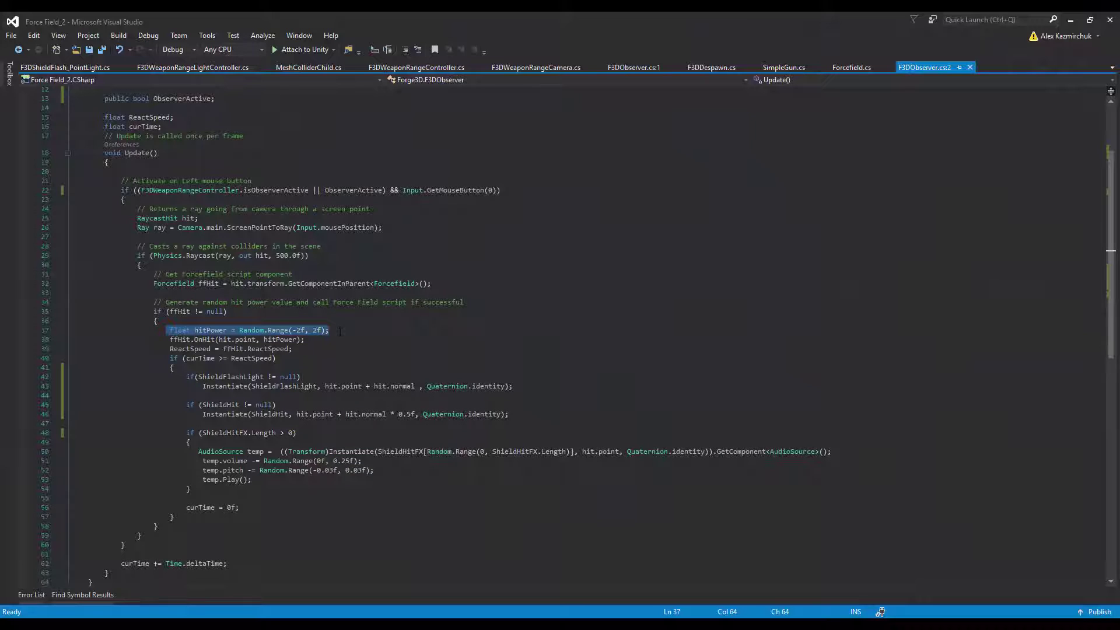
pyautogui.moveTo(168, 339); pyautogui.dragTo(320, 342)
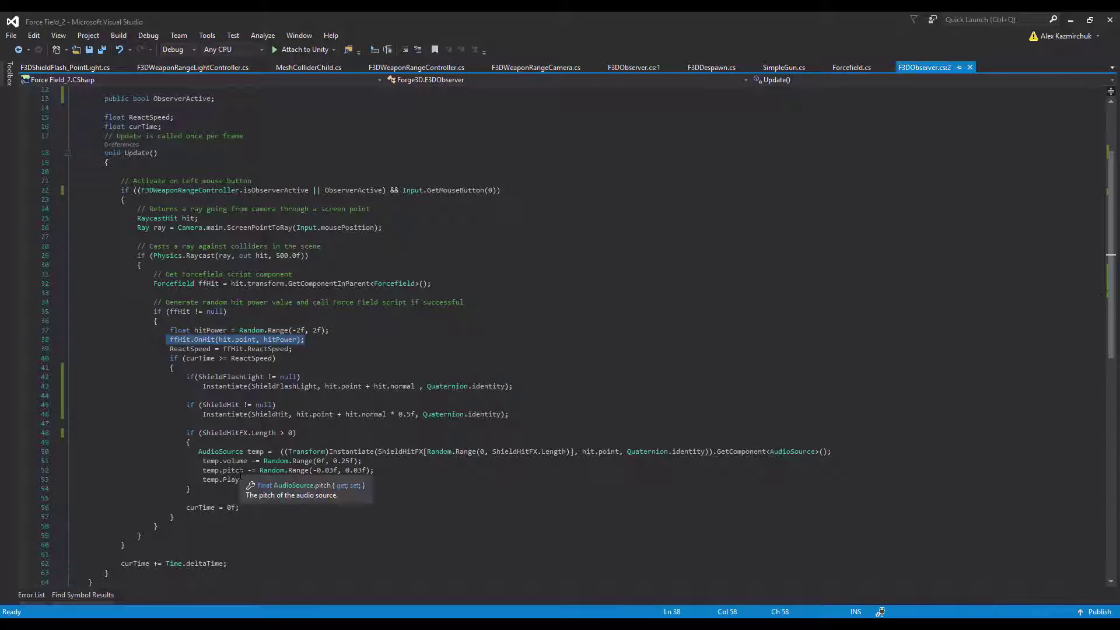
pyautogui.hotkey('alt', 'Tab')
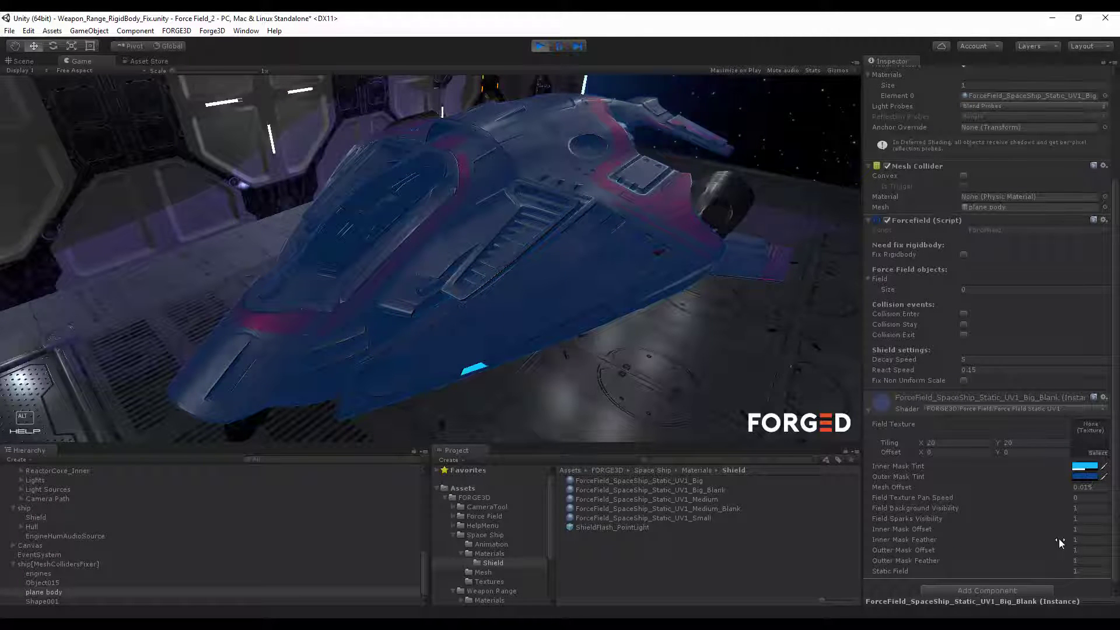
# Try higher Inner Mask Offset values with test hits on the hull, and settle on 2
pyautogui.moveTo(1062, 528)
pyautogui.mouseDown()
pyautogui.moveTo(1080, 528)
pyautogui.moveTo(1069, 529)
pyautogui.mouseUp()
pyautogui.click(571, 291)
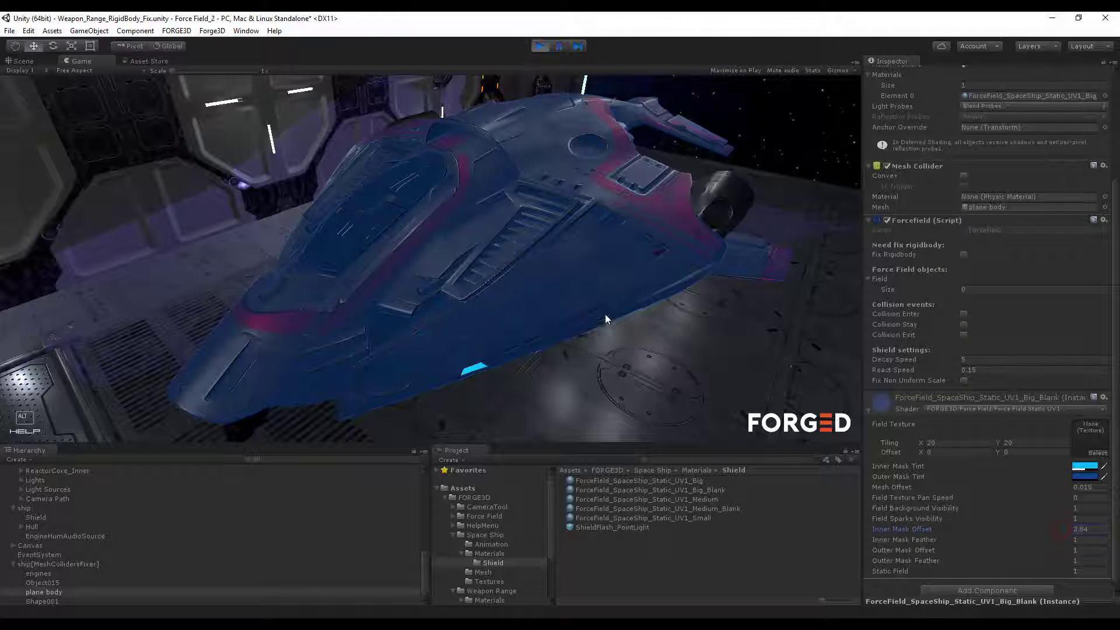
pyautogui.moveTo(607, 303); pyautogui.dragTo(486, 329)
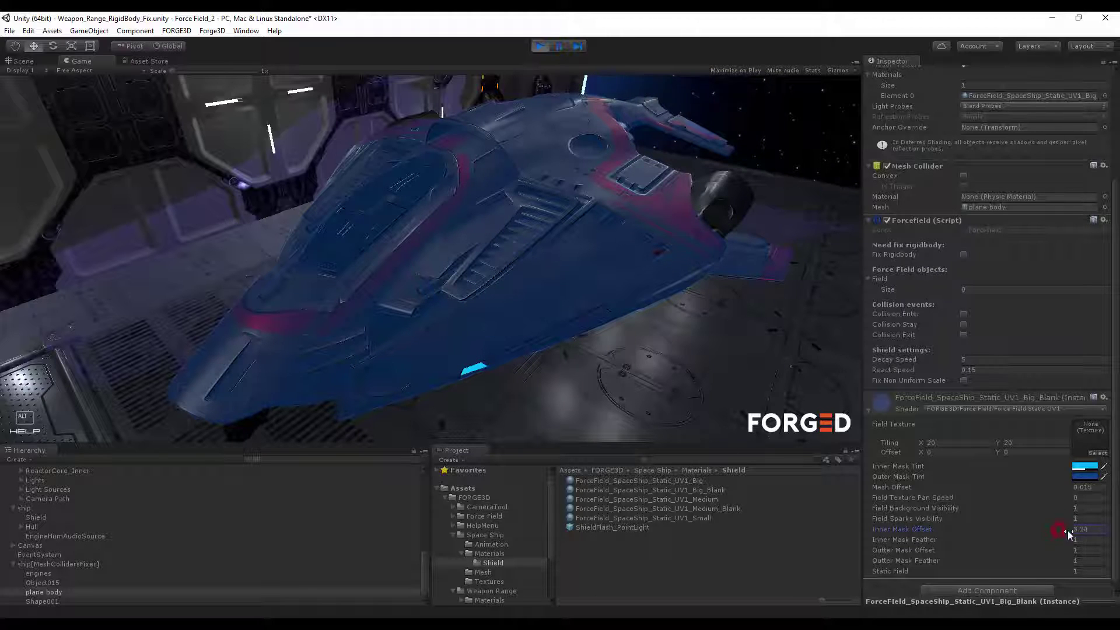
pyautogui.moveTo(1068, 530); pyautogui.dragTo(1079, 530)
pyautogui.click(572, 298)
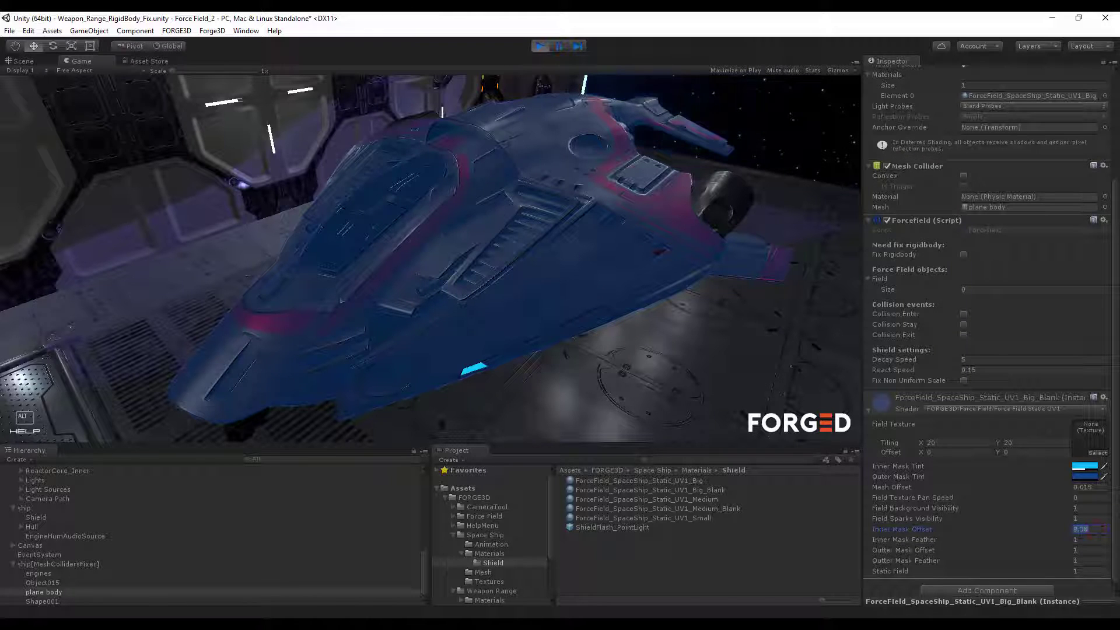
pyautogui.moveTo(531, 320)
pyautogui.mouseDown()
pyautogui.moveTo(380, 272)
pyautogui.moveTo(530, 269)
pyautogui.moveTo(592, 299)
pyautogui.mouseUp()
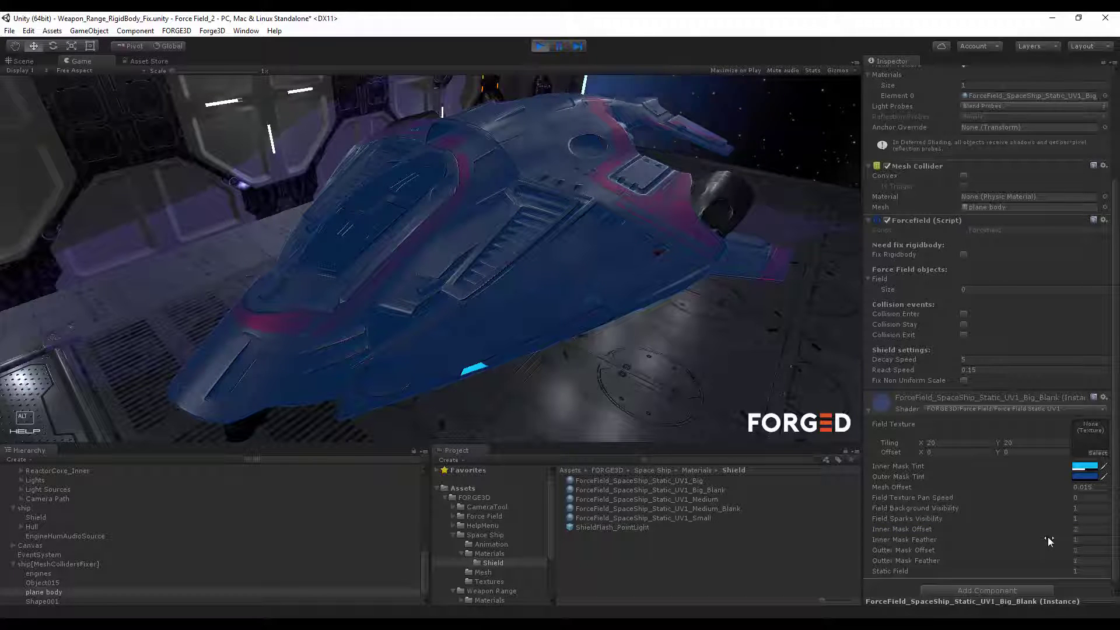
# Raise the Inner Mask Feather to about 6.37 and test hits along the hull
pyautogui.moveTo(1049, 538)
pyautogui.mouseDown()
pyautogui.moveTo(1061, 537)
pyautogui.moveTo(1055, 522)
pyautogui.moveTo(1069, 540)
pyautogui.moveTo(1059, 528)
pyautogui.mouseUp()
pyautogui.click(572, 293)
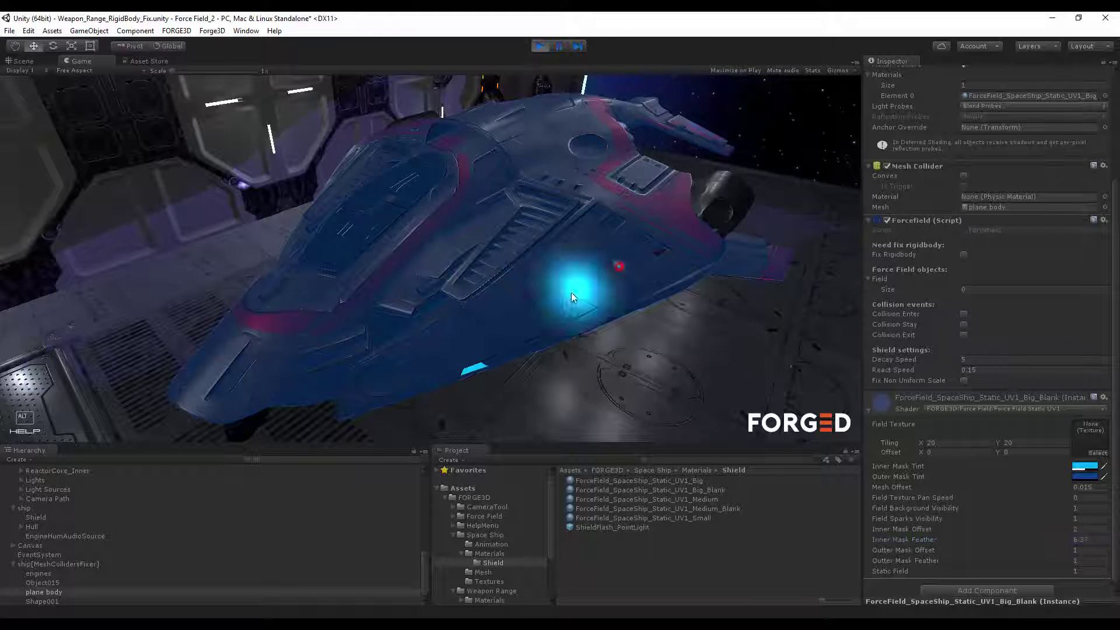
pyautogui.click(434, 333)
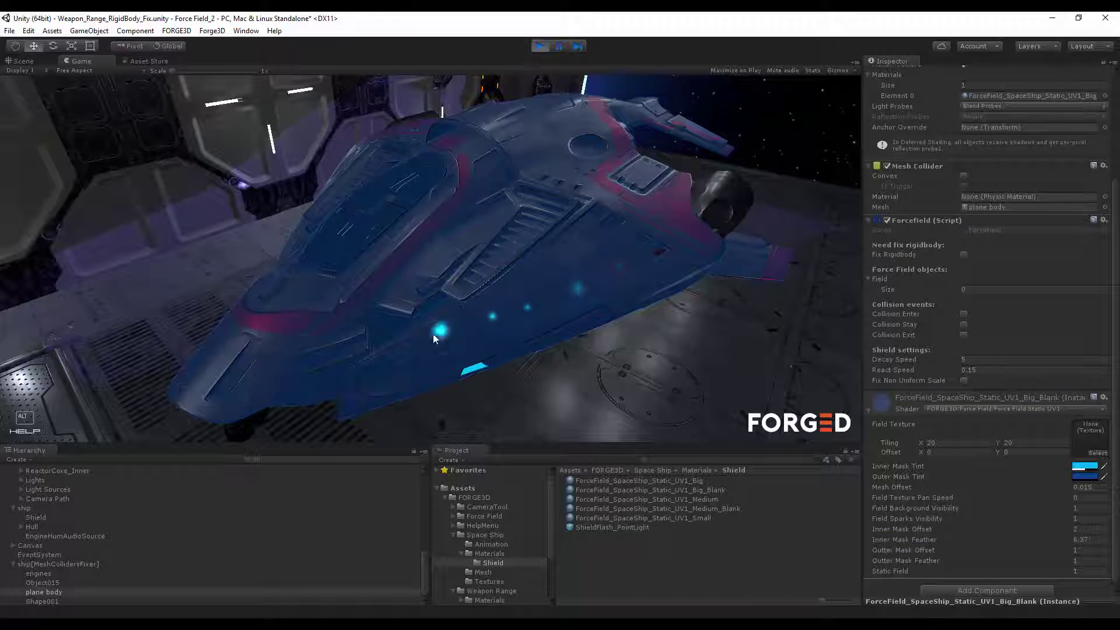
# Set the Forcefield script's Decay Speed to 0.1 and test the slower fading with hits across the hull
pyautogui.click(968, 359)
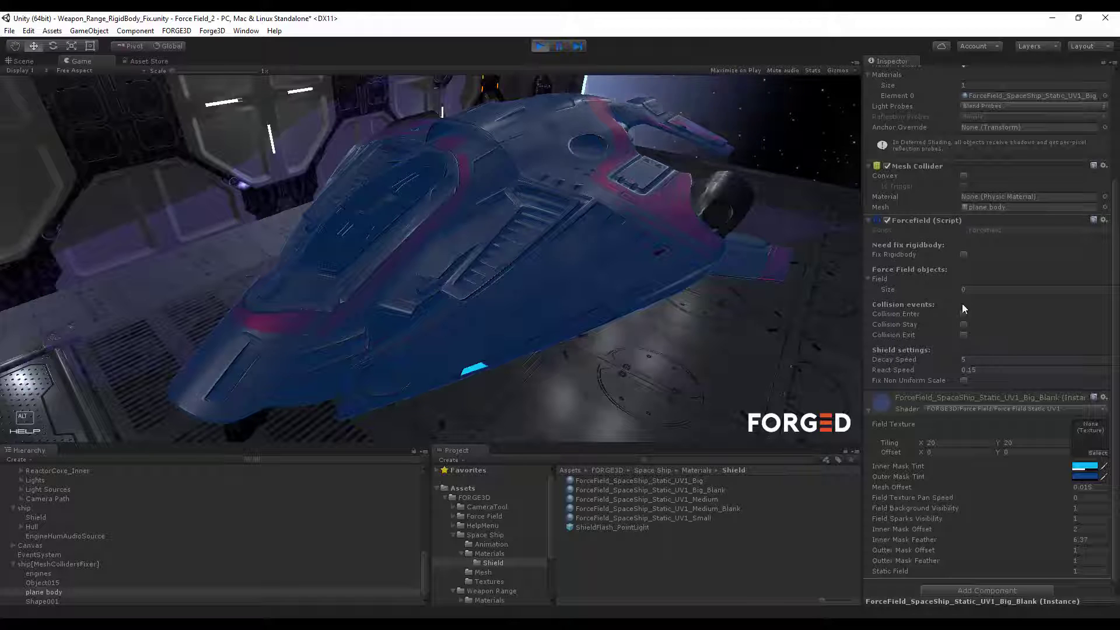
pyautogui.write('5')
pyautogui.write('.1')
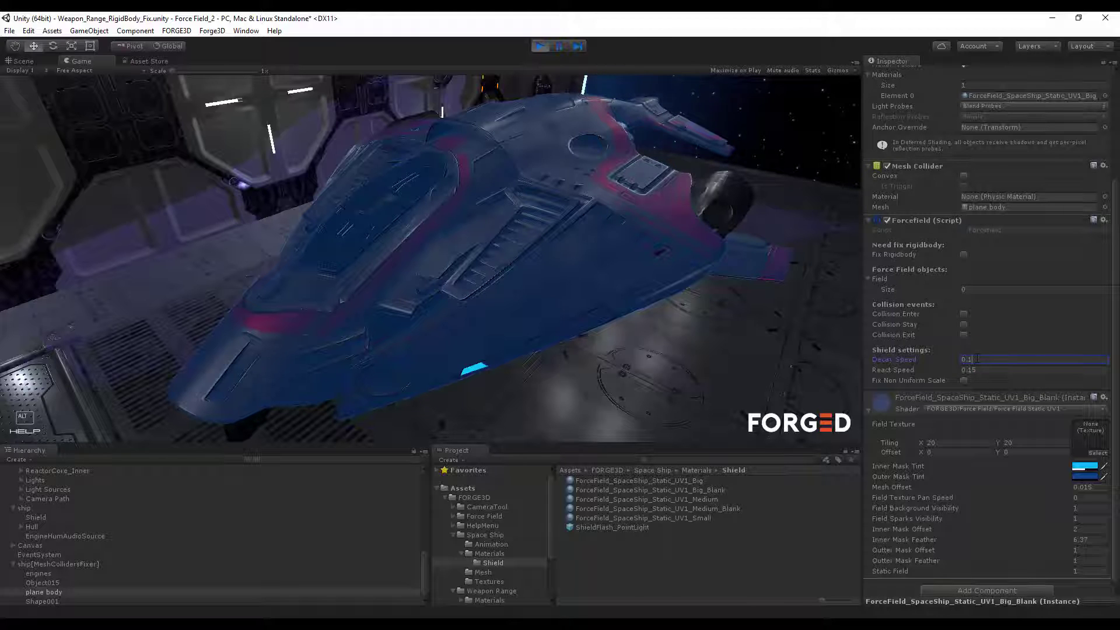
pyautogui.moveTo(468, 345)
pyautogui.mouseDown()
pyautogui.moveTo(603, 309)
pyautogui.moveTo(632, 226)
pyautogui.moveTo(573, 238)
pyautogui.mouseUp()
# Set Inner Mask Offset to 1.5, Inner Mask Feather to 7 and Static Field to 0, and raise the Outer Mask Tint's alpha slightly
pyautogui.moveTo(1065, 540)
pyautogui.mouseDown()
pyautogui.moveTo(980, 531)
pyautogui.moveTo(1045, 539)
pyautogui.moveTo(1064, 525)
pyautogui.moveTo(1054, 529)
pyautogui.mouseUp()
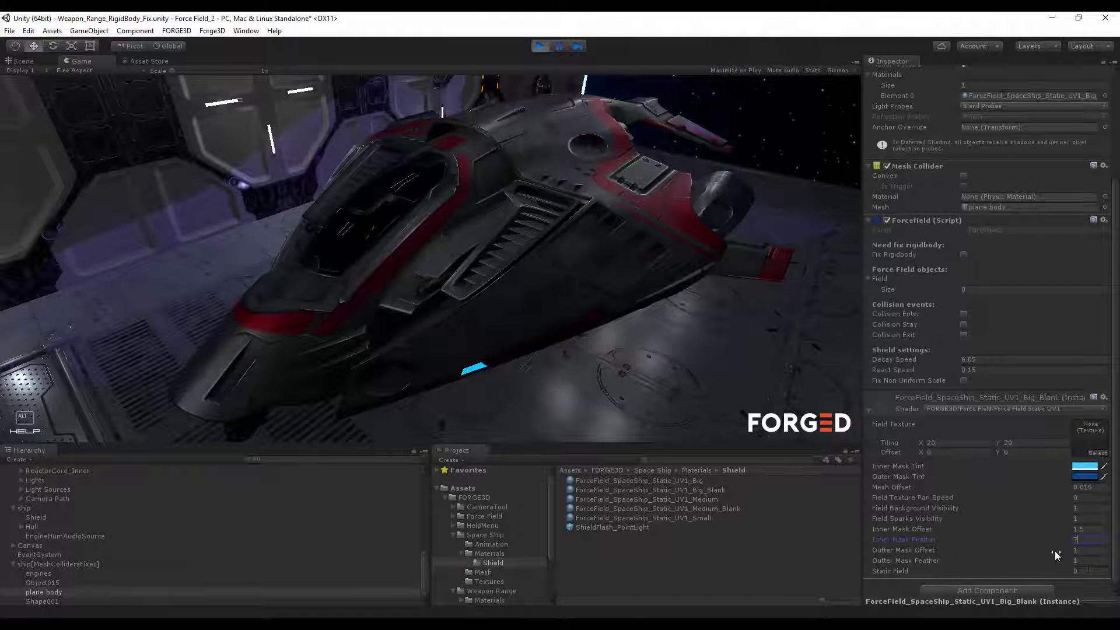
pyautogui.click(1084, 476)
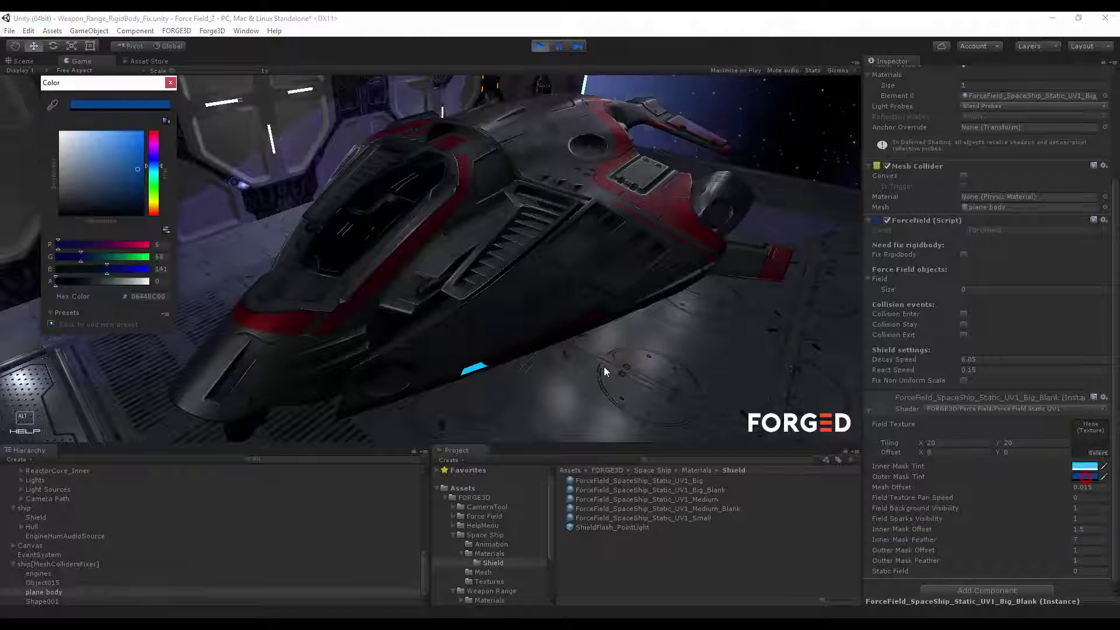
pyautogui.click(76, 282)
pyautogui.moveTo(519, 273)
pyautogui.mouseDown()
pyautogui.moveTo(581, 286)
pyautogui.moveTo(560, 218)
pyautogui.mouseUp()
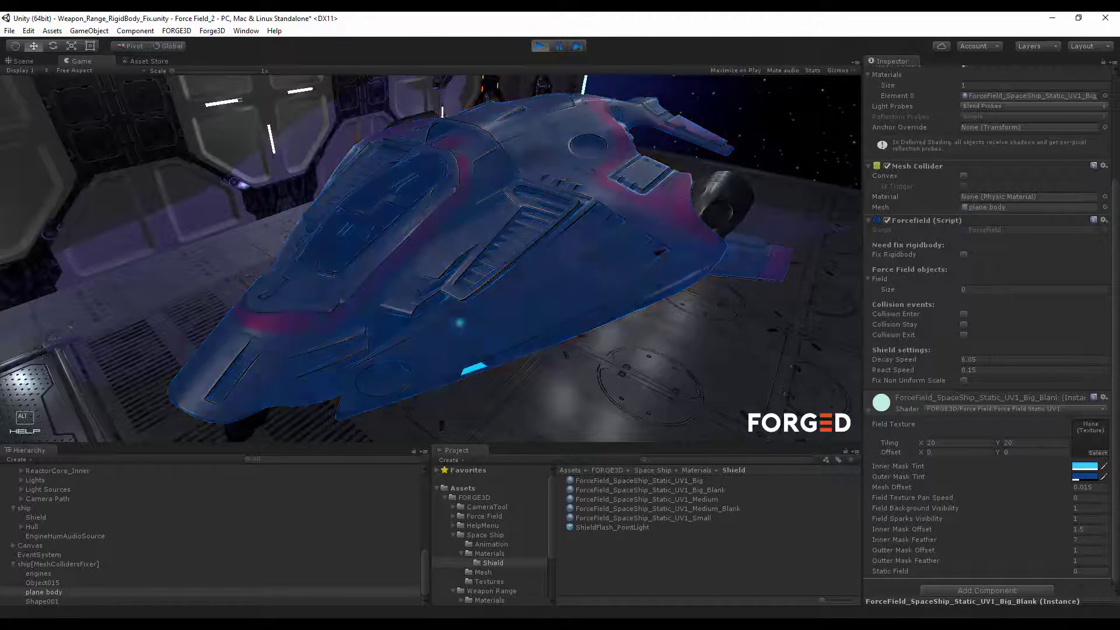
# Hit the hull once with a Decay Speed of 0.1, and freeze the impact by setting Decay Speed to 0
pyautogui.click(990, 359)
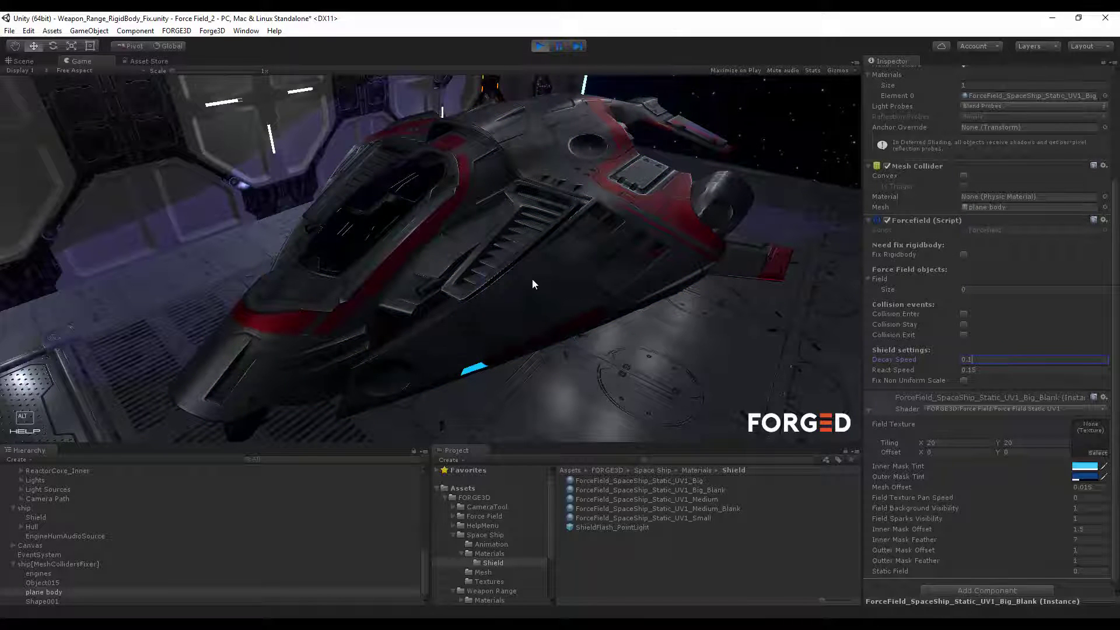
pyautogui.click(532, 279)
pyautogui.click(992, 359)
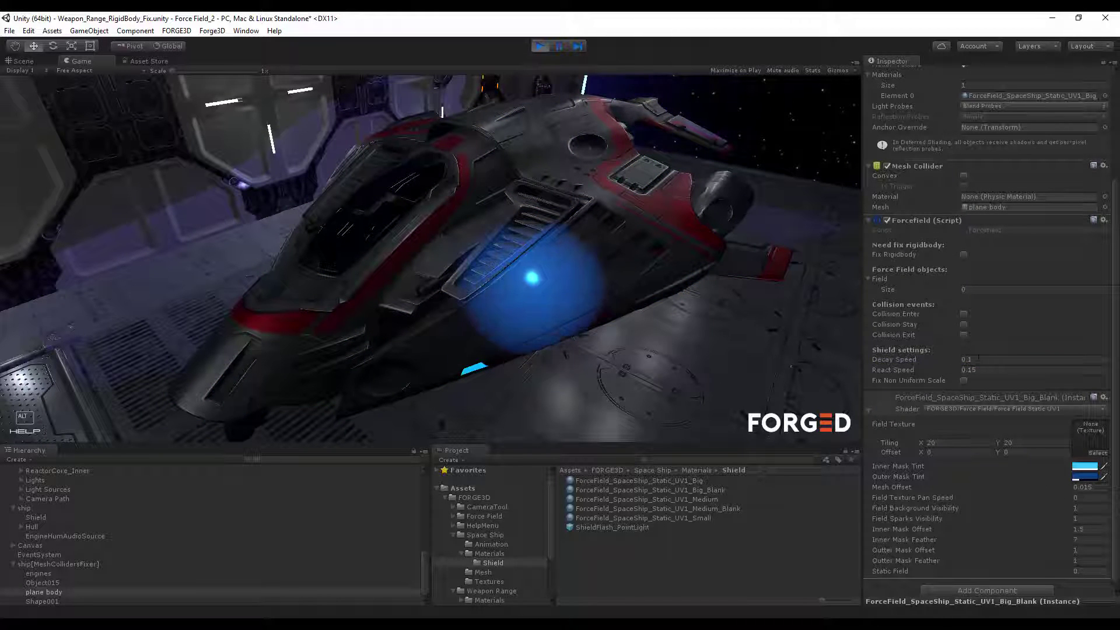
pyautogui.write('0')
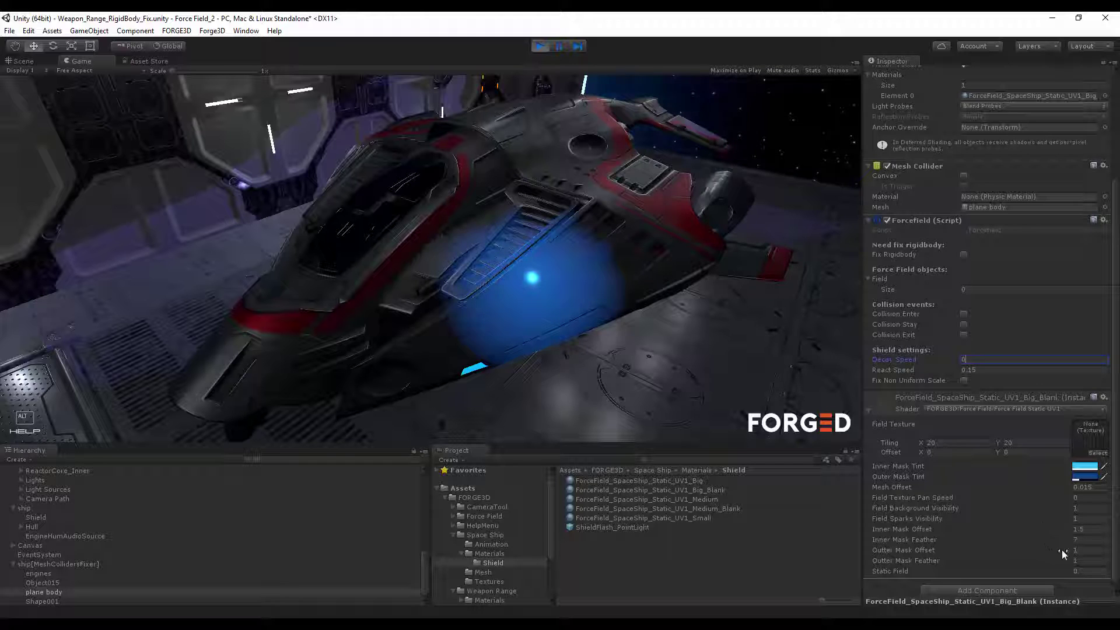
# Set Outter Mask Offset to about 2.81, Outter Mask Feather to about 5.36 and Decay Speed to 1, testing hits on the hull
pyautogui.moveTo(1062, 548); pyautogui.dragTo(31, 566)
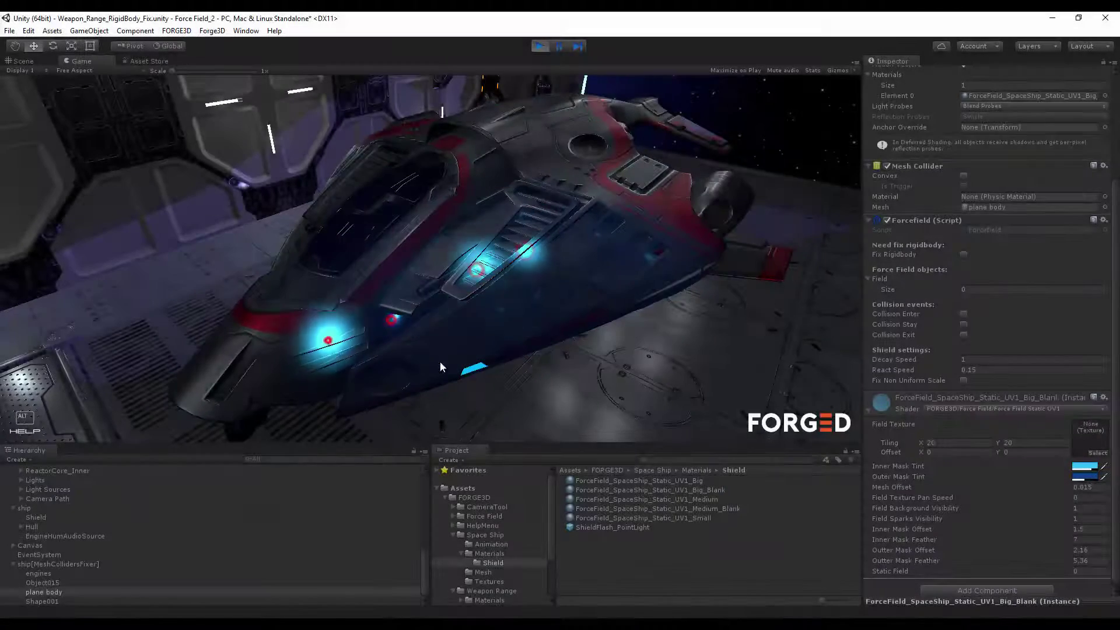
pyautogui.moveTo(440, 362); pyautogui.dragTo(612, 251)
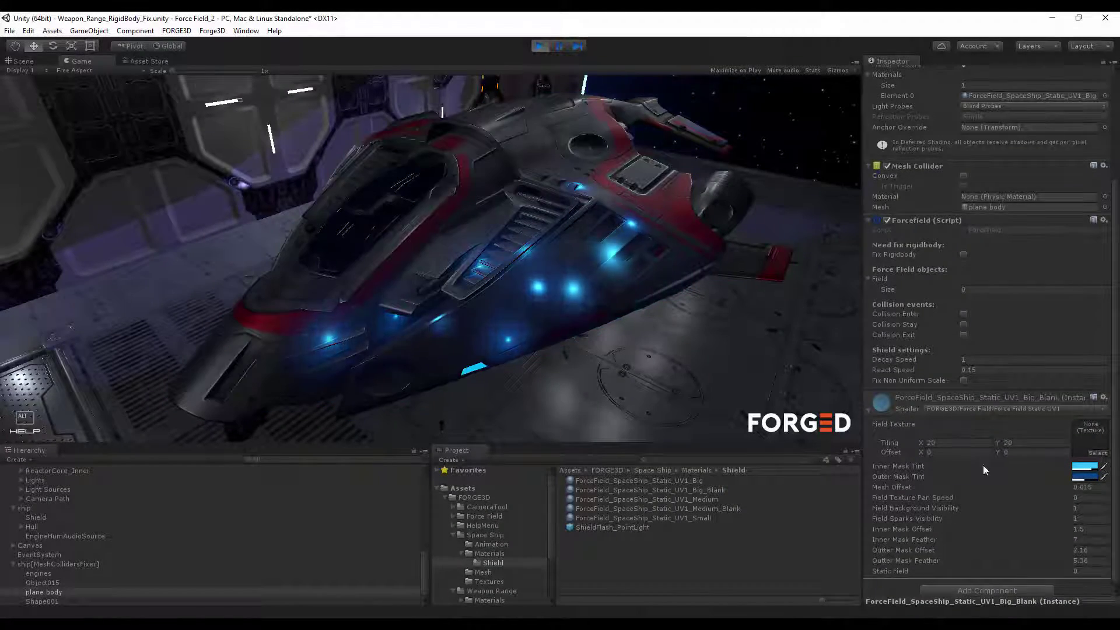
pyautogui.moveTo(1064, 552); pyautogui.dragTo(1076, 551)
pyautogui.click(492, 280)
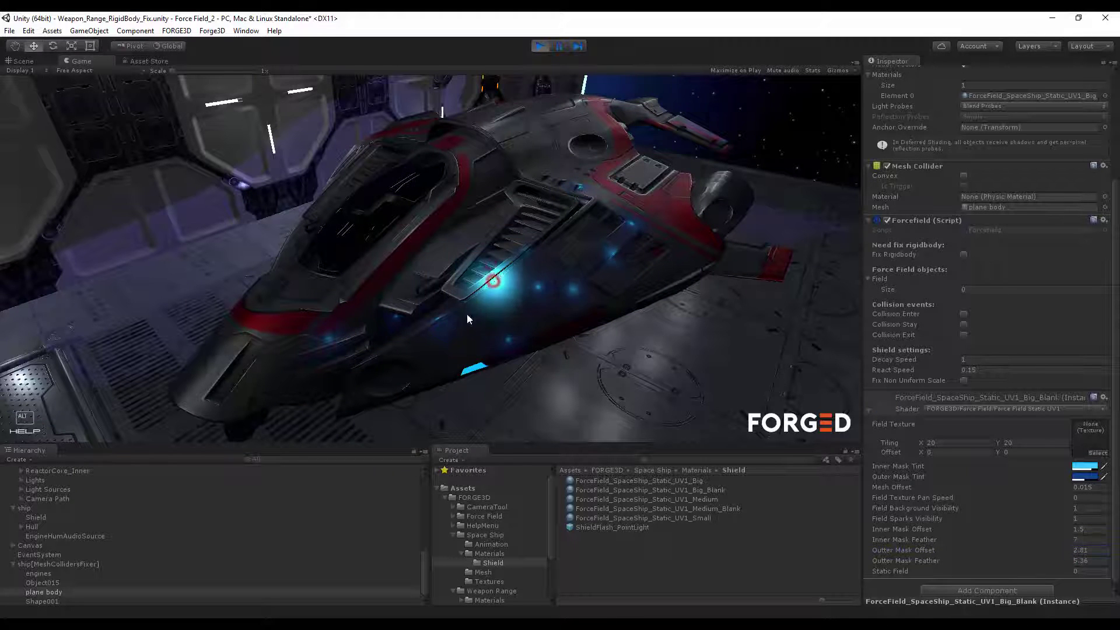
# Set Inner Mask Offset and Outter Mask Offset both to 2, testing hits on the hull
pyautogui.click(361, 305)
pyautogui.moveTo(410, 219)
pyautogui.mouseDown()
pyautogui.moveTo(572, 281)
pyautogui.moveTo(595, 315)
pyautogui.mouseUp()
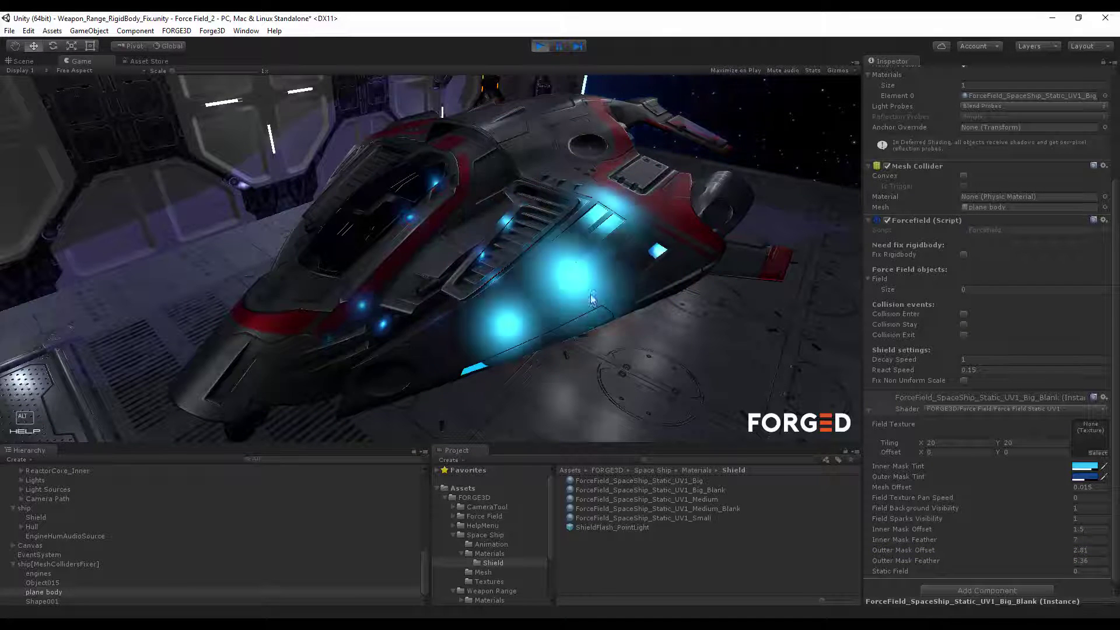
pyautogui.moveTo(1050, 551); pyautogui.dragTo(1059, 552)
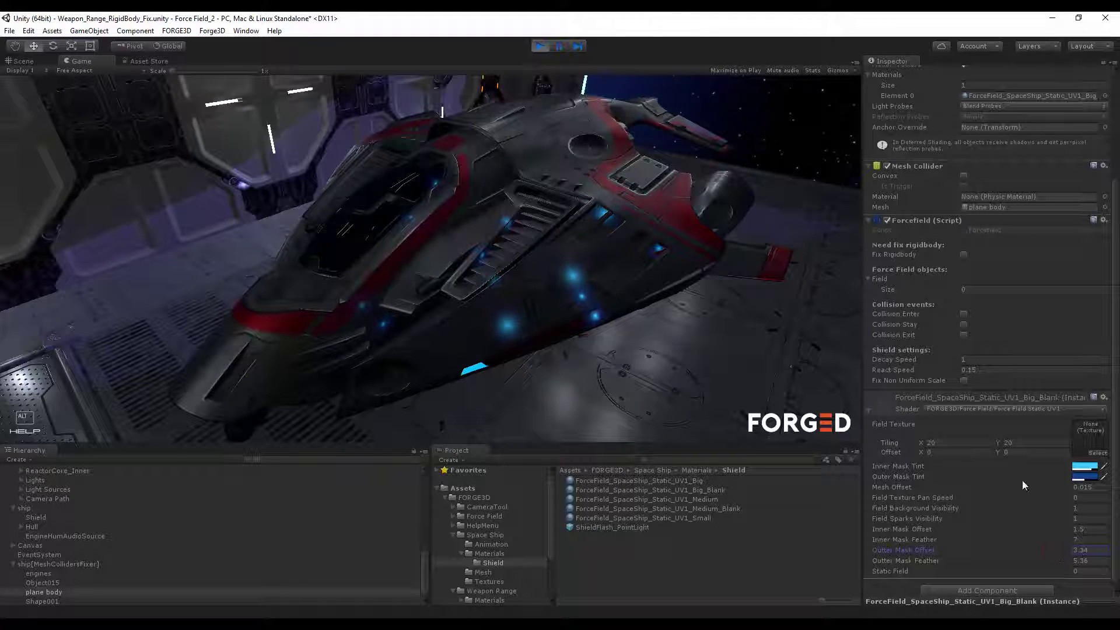
pyautogui.click(1096, 529)
pyautogui.write('2')
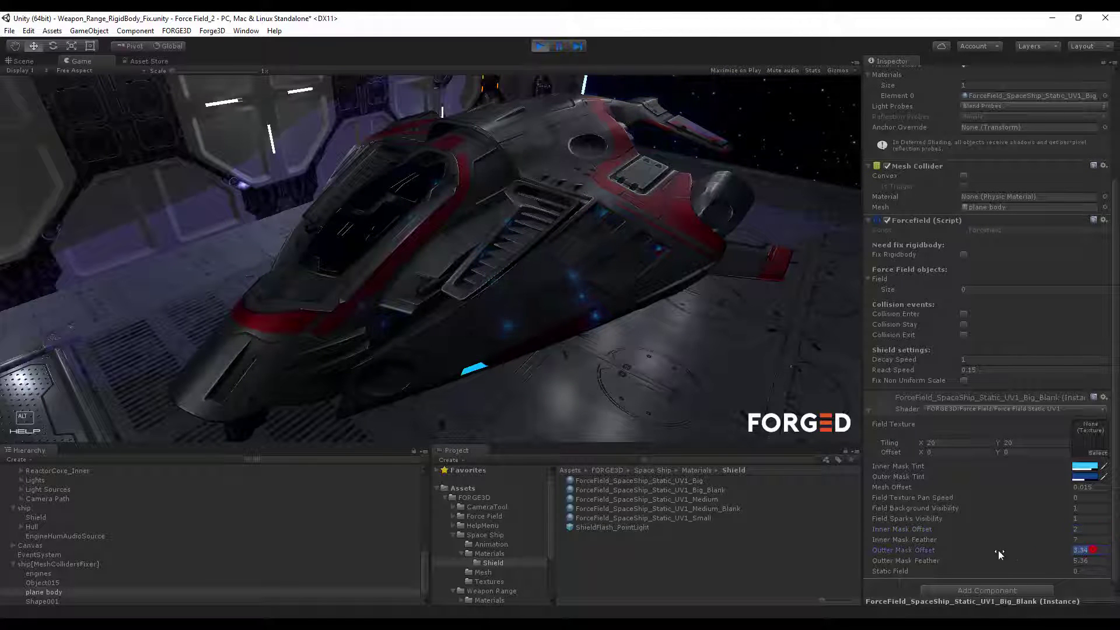
pyautogui.write('2')
pyautogui.click(592, 306)
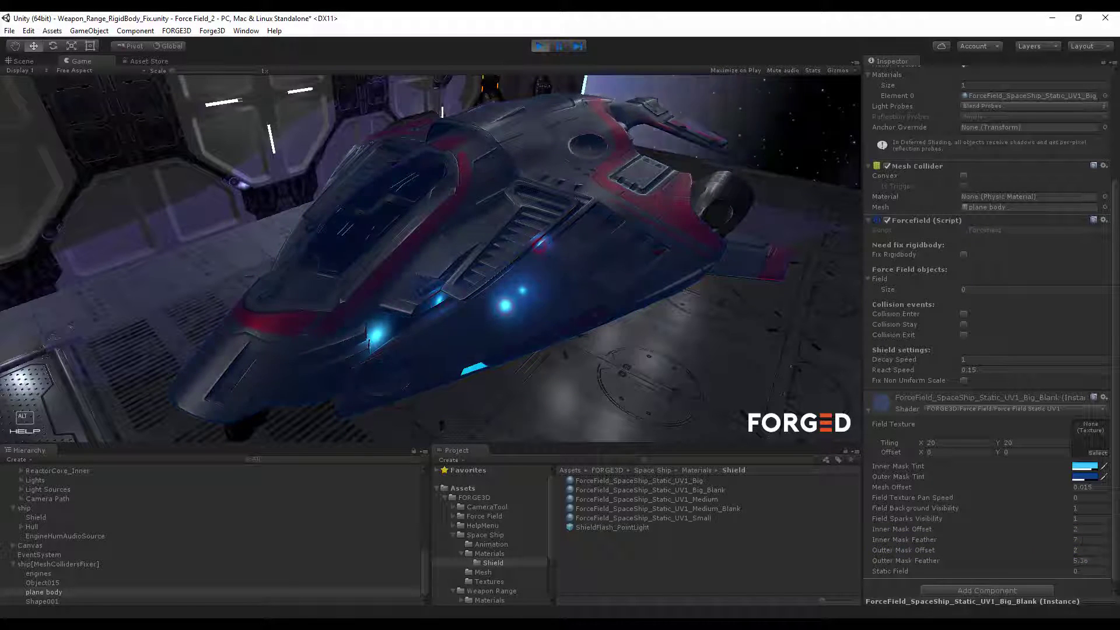
# Raise Outter Mask Offset to about 4.27 with a test hit, and set Field Background Visibility to about 89.66
pyautogui.moveTo(1058, 552); pyautogui.dragTo(1062, 552)
pyautogui.click(570, 270)
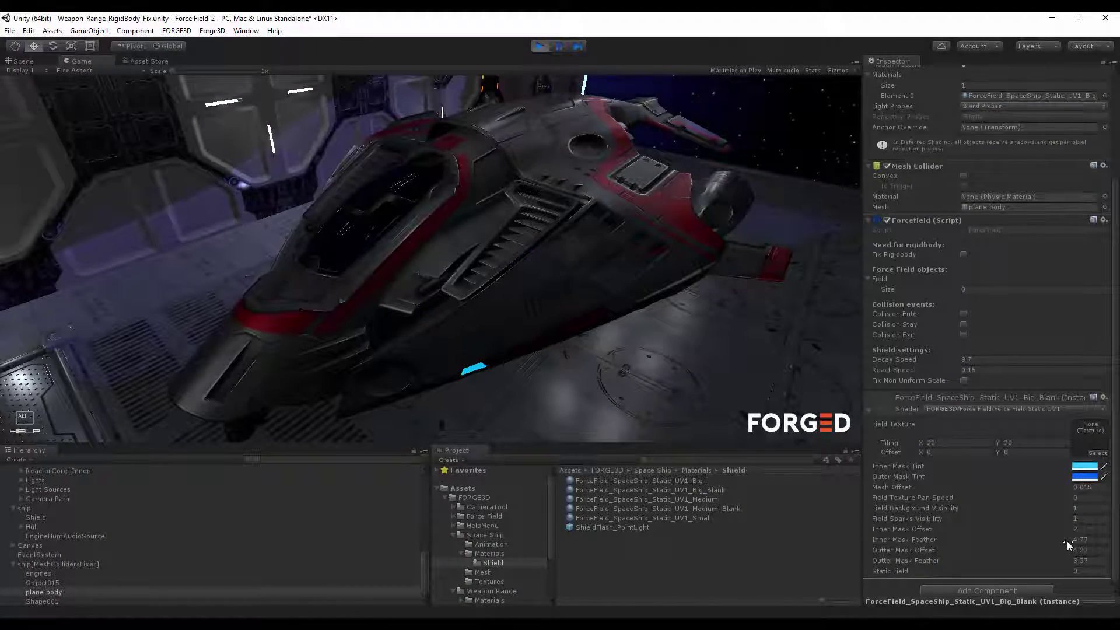
pyautogui.moveTo(1052, 508); pyautogui.dragTo(526, 485)
# Assign a field_charge texture as the material's Field Texture and test it with hits on the hull
pyautogui.click(1098, 453)
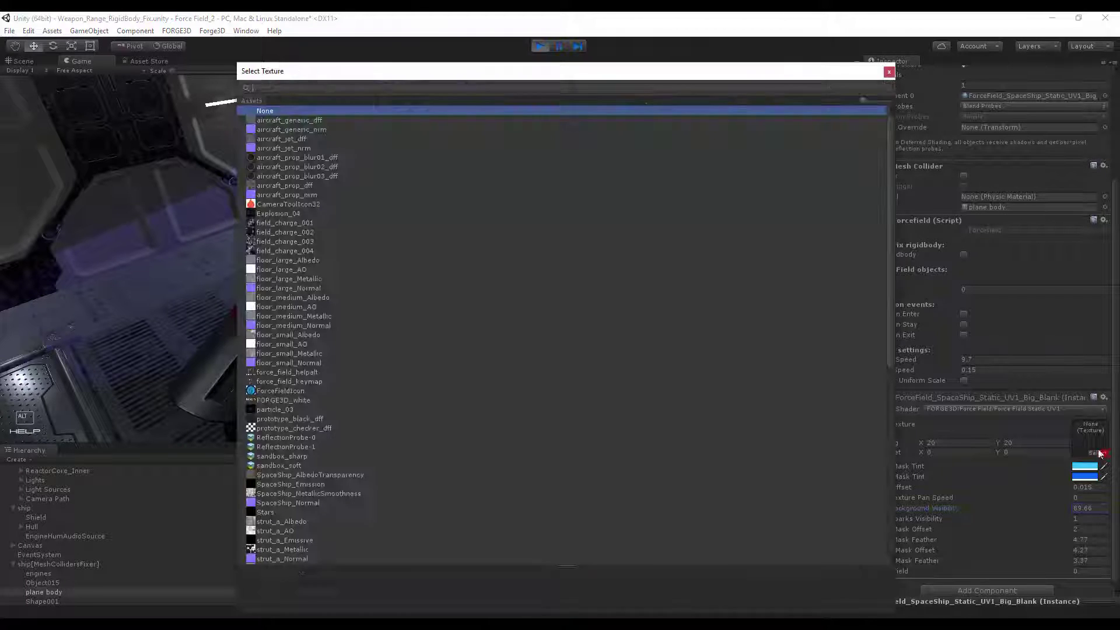
pyautogui.click(276, 231)
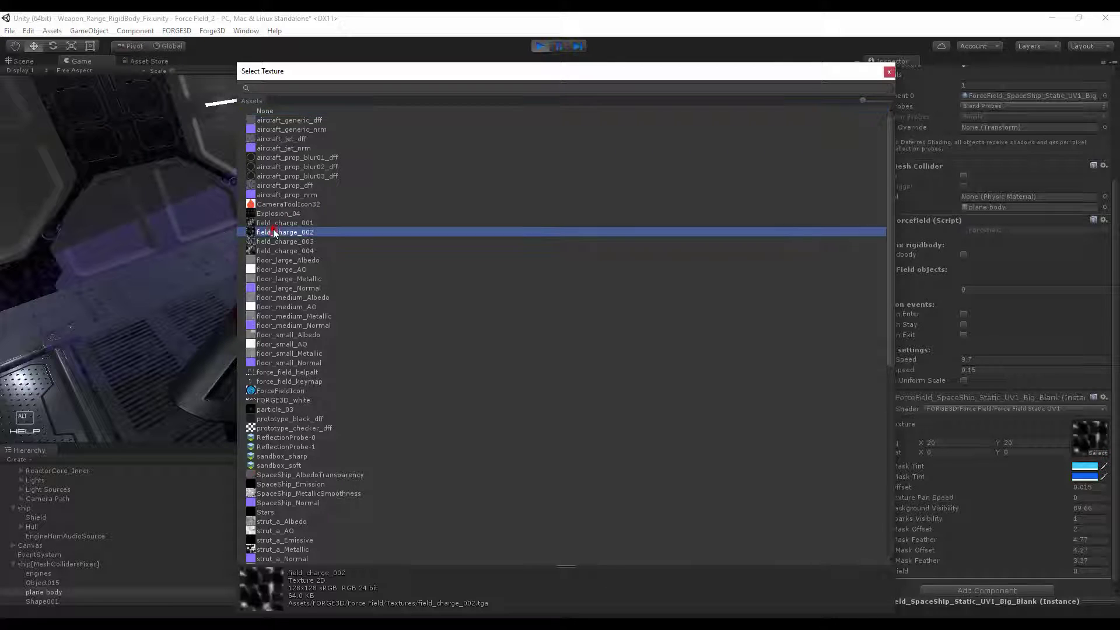
pyautogui.doubleClick(272, 234)
pyautogui.moveTo(534, 278)
pyautogui.mouseDown()
pyautogui.moveTo(478, 297)
pyautogui.moveTo(530, 289)
pyautogui.moveTo(564, 264)
pyautogui.mouseUp()
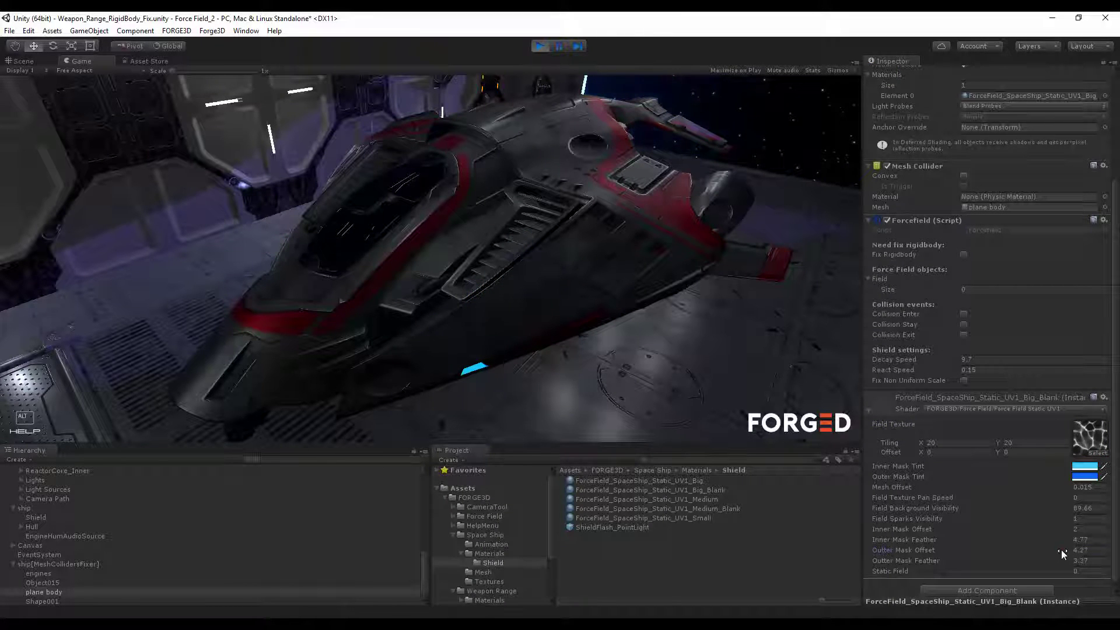
# Lower Outter Mask Offset to 2.4 and Outter Mask Feather to 2.17, testing hits across the hull
pyautogui.moveTo(1062, 550); pyautogui.dragTo(1053, 547)
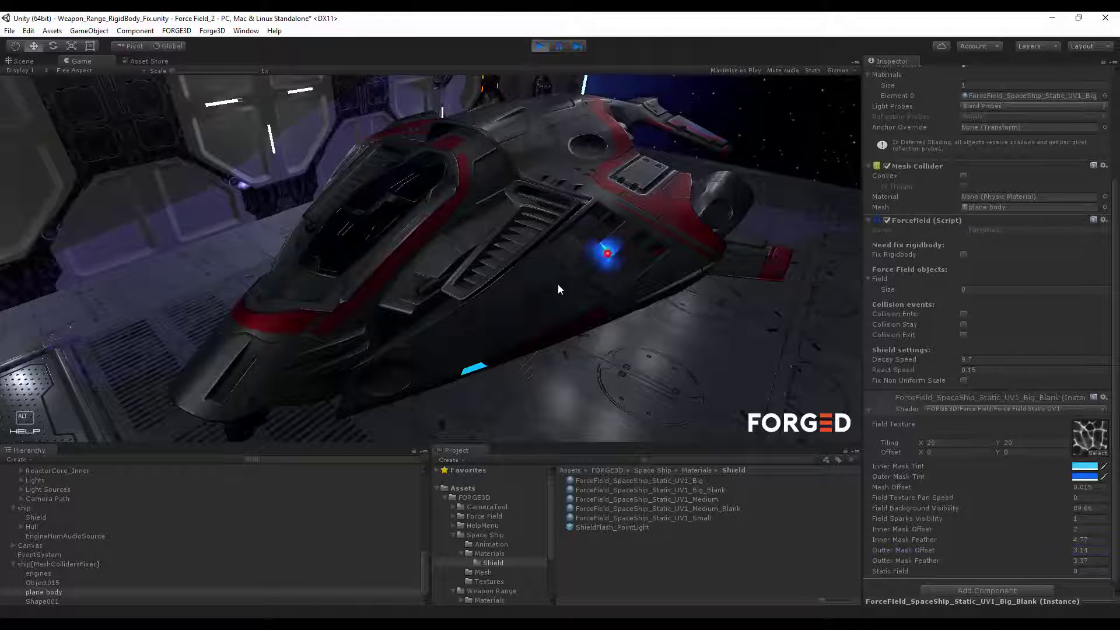
pyautogui.moveTo(1062, 550); pyautogui.dragTo(1051, 554)
pyautogui.moveTo(575, 272)
pyautogui.mouseDown()
pyautogui.moveTo(403, 325)
pyautogui.moveTo(428, 245)
pyautogui.moveTo(523, 287)
pyautogui.moveTo(660, 239)
pyautogui.moveTo(553, 146)
pyautogui.moveTo(488, 289)
pyautogui.moveTo(332, 365)
pyautogui.moveTo(250, 391)
pyautogui.moveTo(397, 378)
pyautogui.mouseUp()
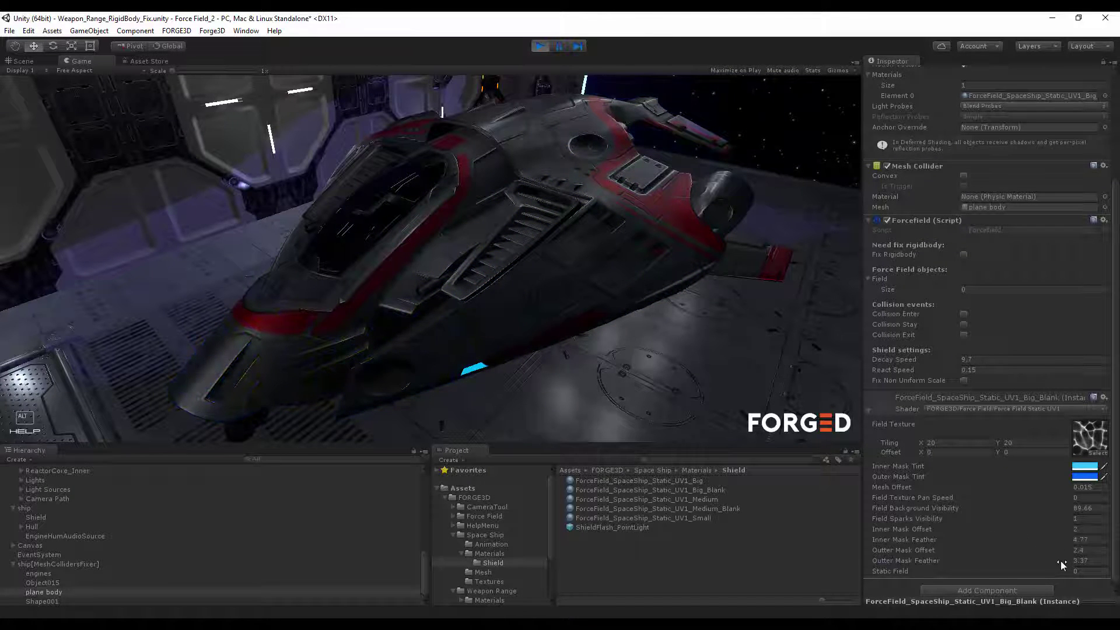
pyautogui.moveTo(607, 280)
pyautogui.mouseDown()
pyautogui.moveTo(509, 316)
pyautogui.moveTo(509, 266)
pyautogui.moveTo(583, 280)
pyautogui.mouseUp()
# Set Field Background Visibility to 40, Field Sparks Visibility to 55 and Field Texture Pan Speed to about -0.91, testing hits on the hull
pyautogui.click(1099, 508)
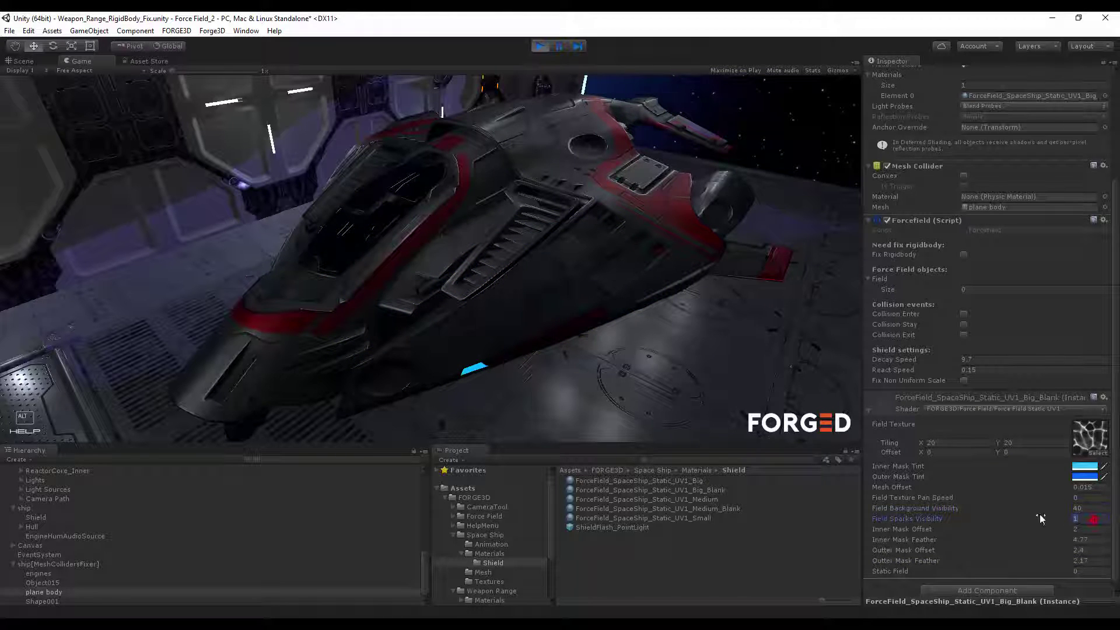
pyautogui.write('55')
pyautogui.moveTo(584, 294)
pyautogui.mouseDown()
pyautogui.moveTo(548, 289)
pyautogui.moveTo(463, 383)
pyautogui.moveTo(568, 277)
pyautogui.moveTo(656, 257)
pyautogui.mouseUp()
pyautogui.moveTo(1044, 502); pyautogui.dragTo(1036, 501)
pyautogui.moveTo(598, 280)
pyautogui.mouseDown()
pyautogui.moveTo(404, 328)
pyautogui.moveTo(396, 350)
pyautogui.mouseUp()
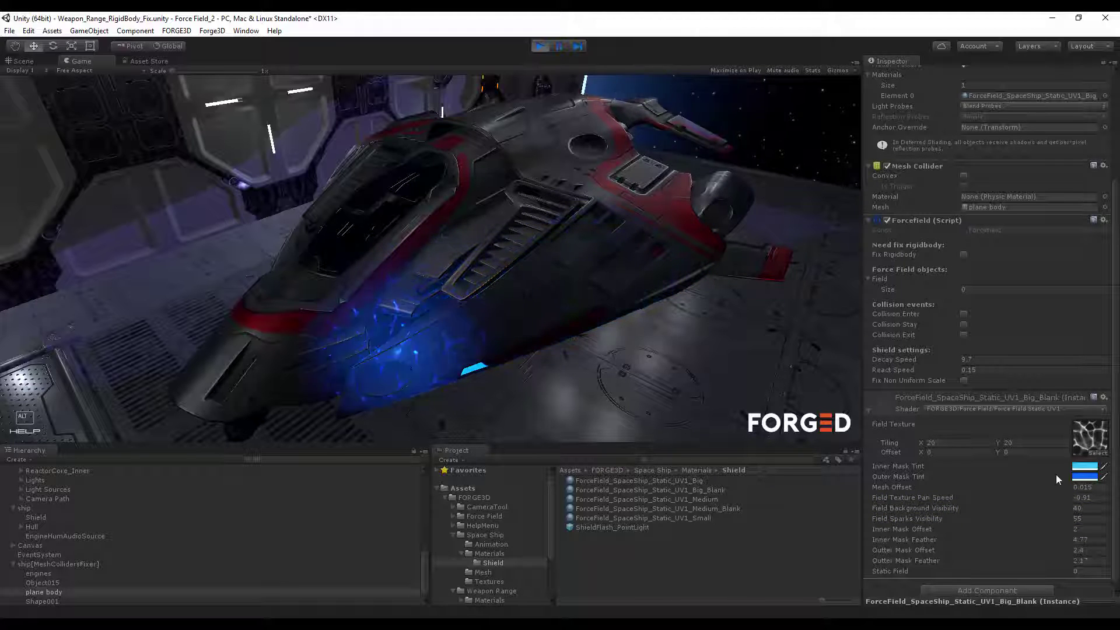
pyautogui.moveTo(471, 305)
pyautogui.mouseDown()
pyautogui.moveTo(617, 278)
pyautogui.moveTo(659, 252)
pyautogui.mouseUp()
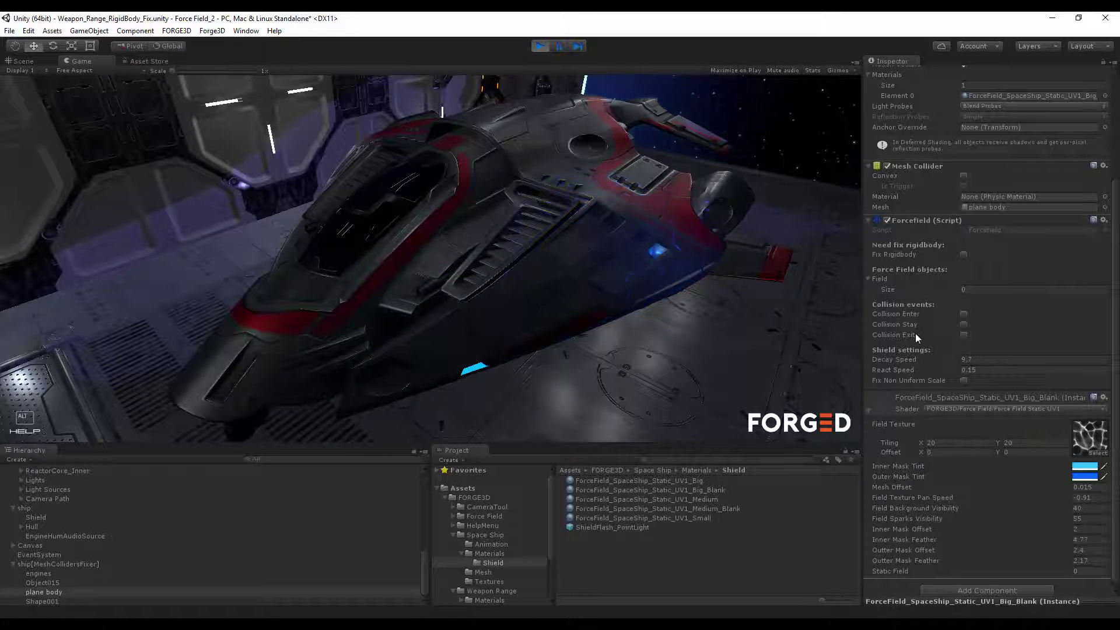
# Try Decay Speed values of about 11.32 and 48.42 with hits across the hull
pyautogui.moveTo(918, 361); pyautogui.dragTo(927, 361)
pyautogui.moveTo(549, 226); pyautogui.dragTo(400, 350)
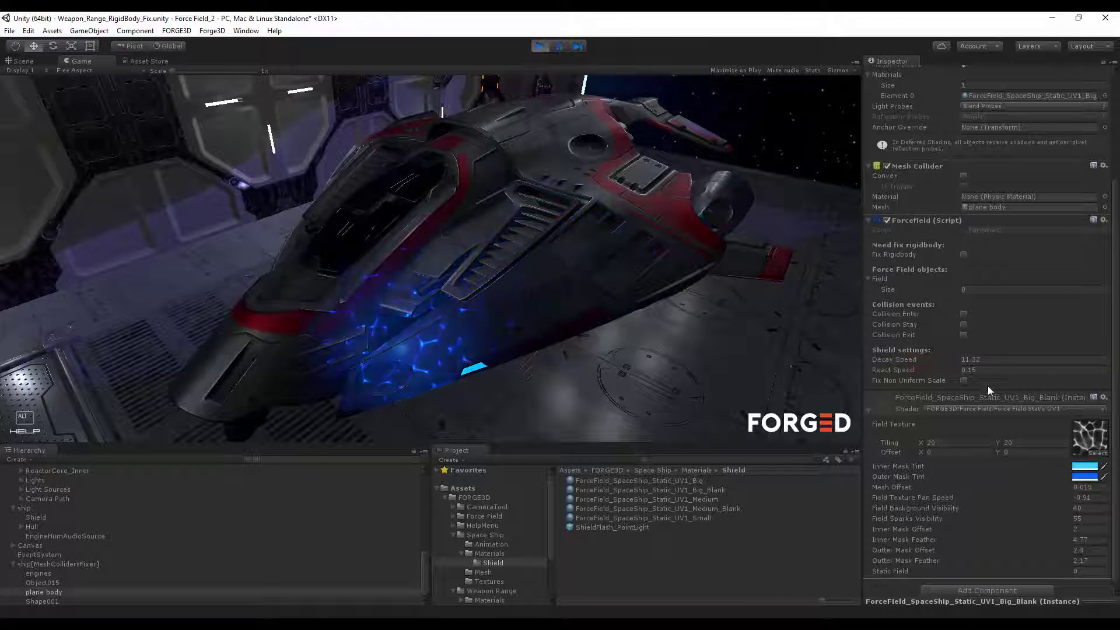
pyautogui.moveTo(929, 359); pyautogui.dragTo(1108, 359)
pyautogui.moveTo(510, 177)
pyautogui.mouseDown()
pyautogui.moveTo(515, 271)
pyautogui.moveTo(439, 351)
pyautogui.moveTo(572, 253)
pyautogui.moveTo(680, 198)
pyautogui.mouseUp()
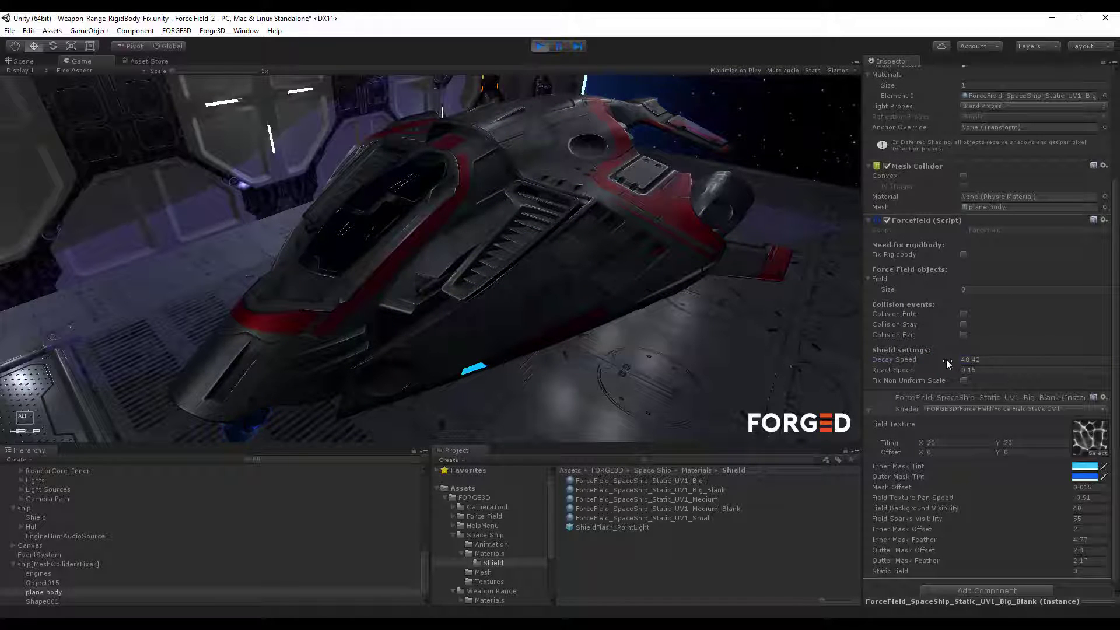
# Hit the hull in several places with a Decay Speed of 1, and freeze the impacts by setting Decay Speed to 0
pyautogui.moveTo(946, 359); pyautogui.dragTo(908, 363)
pyautogui.moveTo(595, 227); pyautogui.dragTo(379, 373)
pyautogui.click(542, 226)
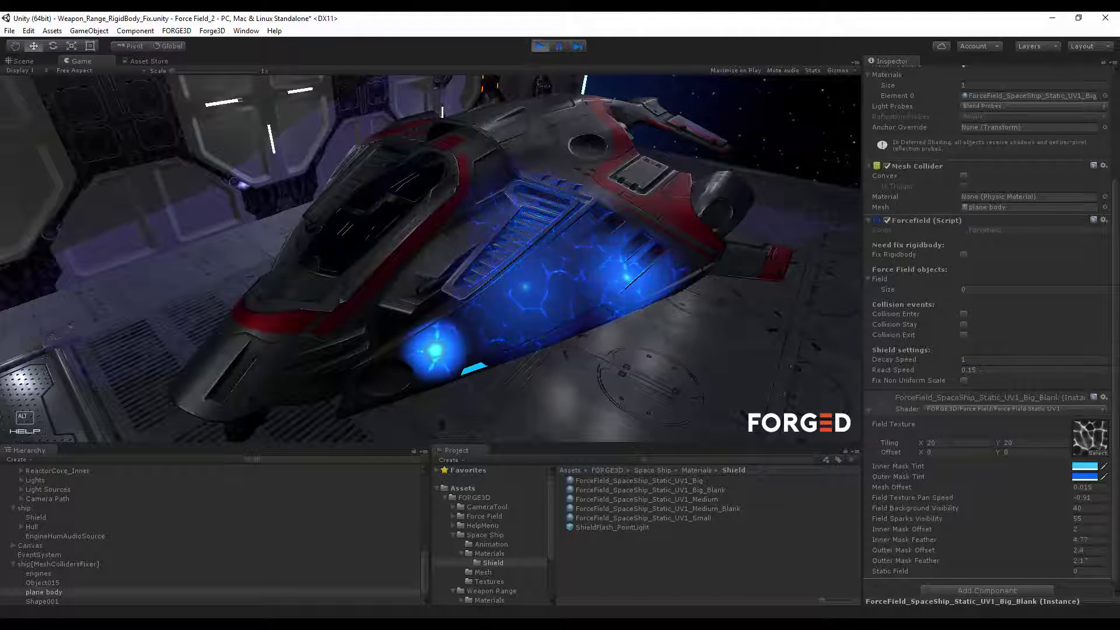
pyautogui.click(971, 359)
pyautogui.write('0')
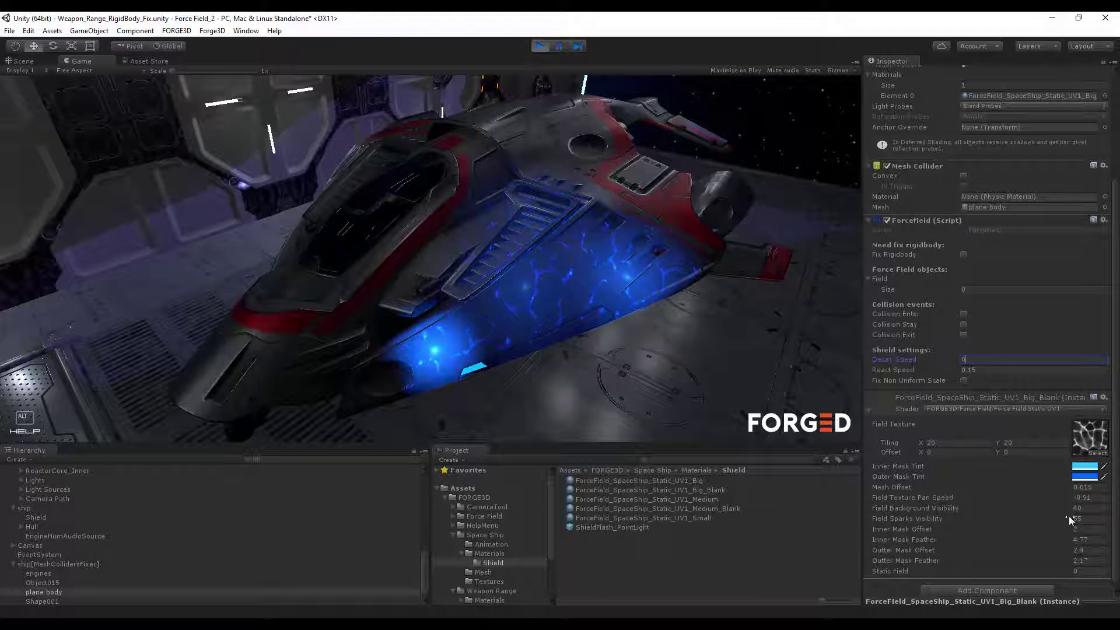
# Set Field Texture Pan Speed to -2.1 and change the Outer Mask Tint to a lighter blue with alpha 179
pyautogui.moveTo(1061, 507)
pyautogui.mouseDown()
pyautogui.moveTo(502, 465)
pyautogui.moveTo(830, 433)
pyautogui.moveTo(1059, 506)
pyautogui.moveTo(1053, 497)
pyautogui.mouseUp()
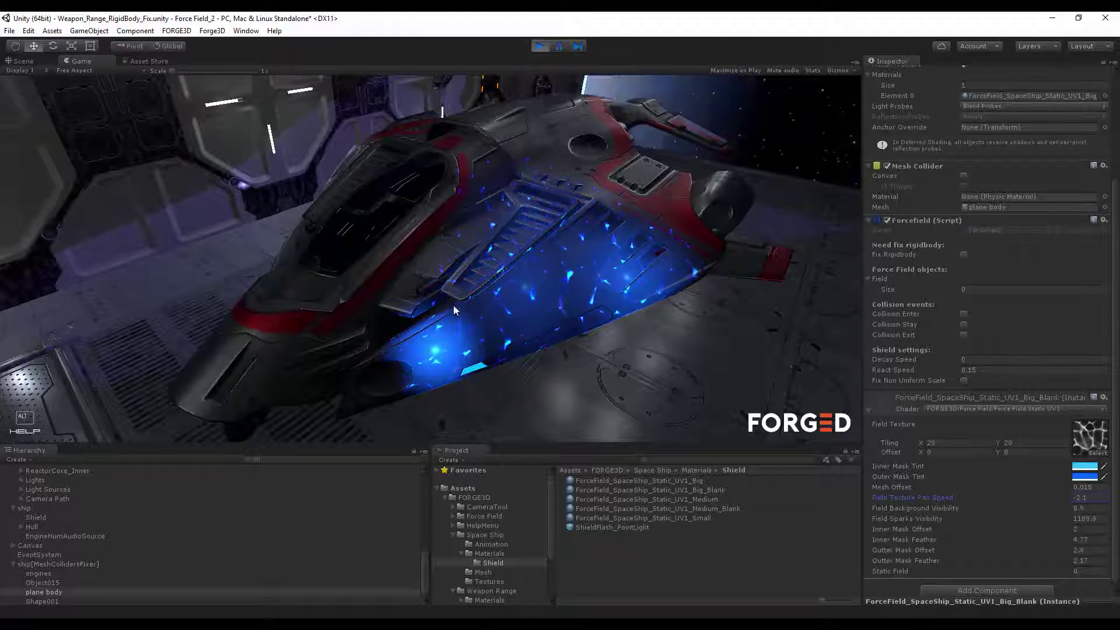
pyautogui.click(1084, 476)
pyautogui.moveTo(139, 149); pyautogui.dragTo(129, 133)
pyautogui.moveTo(154, 169); pyautogui.dragTo(154, 164)
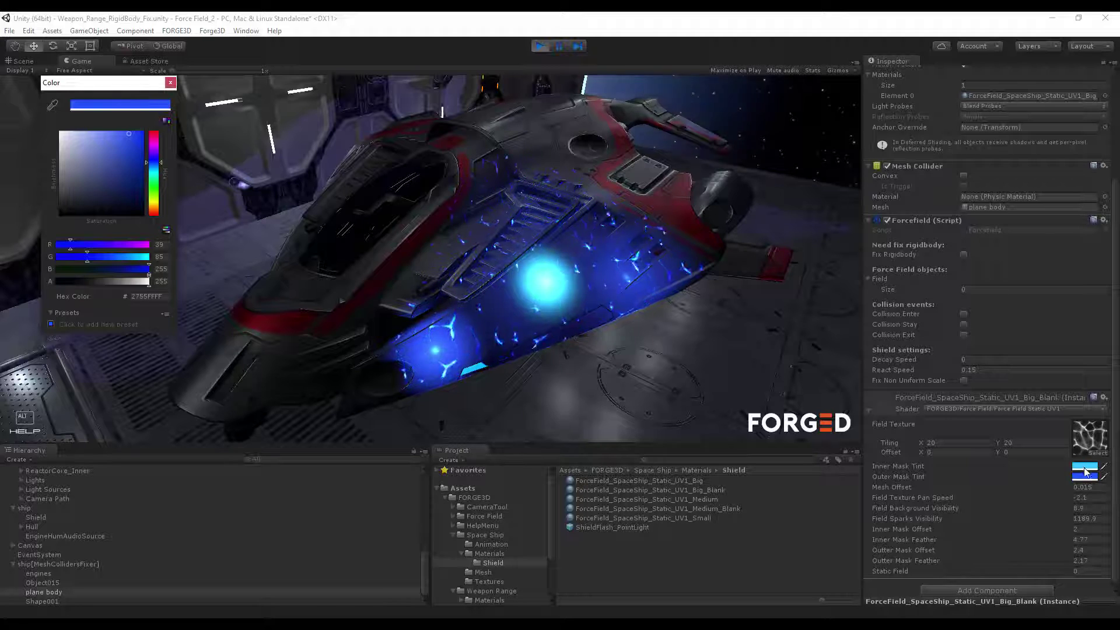
pyautogui.moveTo(135, 283); pyautogui.dragTo(105, 258)
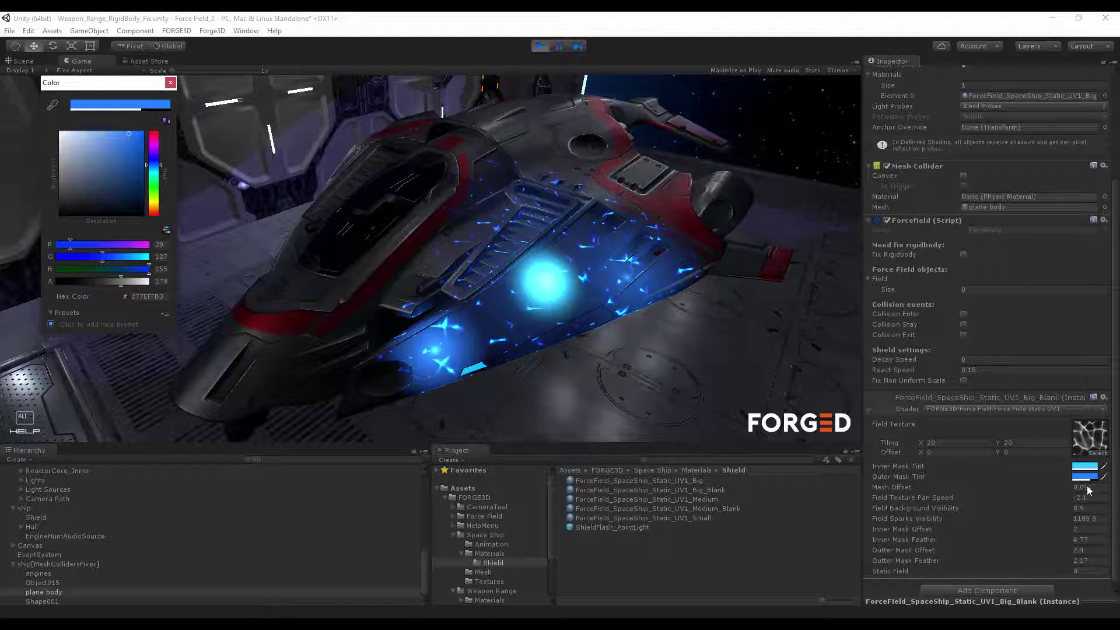
# Set Field Background Visibility to 95, Inner Mask Offset to 2.34, Inner Mask Feather to 4.44, Outter Mask Offset to 2.68 and Outter Mask Feather to 4.26
pyautogui.moveTo(1062, 505)
pyautogui.mouseDown()
pyautogui.moveTo(21, 504)
pyautogui.moveTo(571, 480)
pyautogui.moveTo(103, 446)
pyautogui.moveTo(979, 436)
pyautogui.moveTo(880, 431)
pyautogui.moveTo(34, 441)
pyautogui.moveTo(18, 467)
pyautogui.moveTo(1102, 519)
pyautogui.moveTo(1056, 551)
pyautogui.moveTo(1050, 562)
pyautogui.moveTo(1064, 563)
pyautogui.moveTo(1068, 529)
pyautogui.moveTo(1040, 537)
pyautogui.moveTo(1060, 532)
pyautogui.moveTo(1061, 516)
pyautogui.moveTo(726, 491)
pyautogui.moveTo(922, 428)
pyautogui.moveTo(1007, 434)
pyautogui.moveTo(1029, 415)
pyautogui.moveTo(1033, 424)
pyautogui.moveTo(23, 509)
pyautogui.moveTo(1099, 509)
pyautogui.moveTo(1042, 511)
pyautogui.moveTo(1068, 511)
pyautogui.mouseUp()
pyautogui.click(1061, 537)
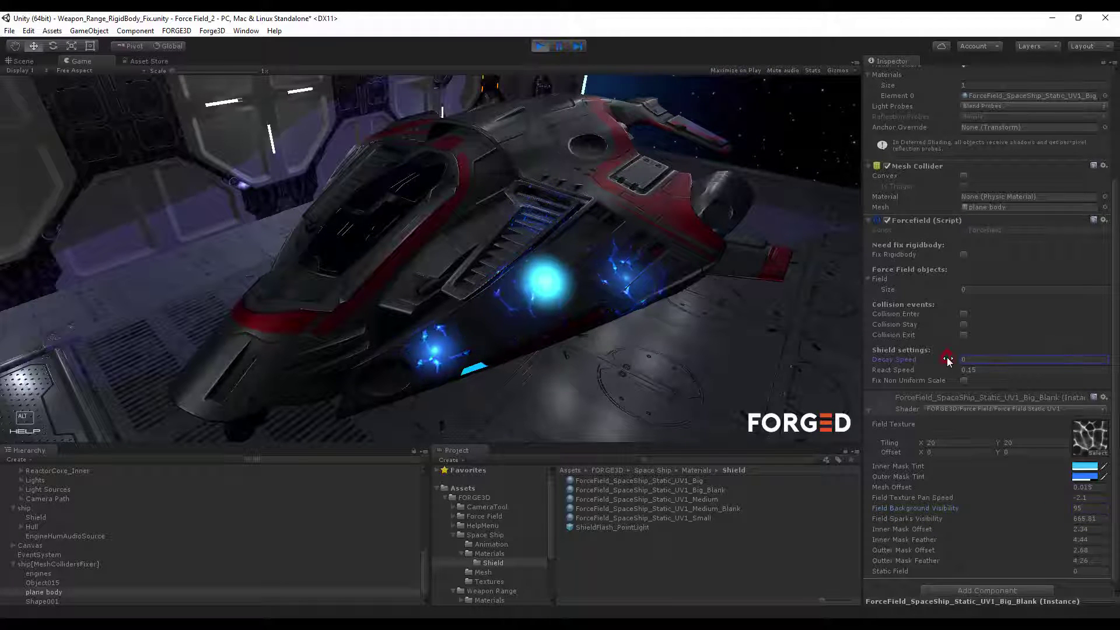
# Try a Decay Speed of 5.4, and raise it to about 9.32, testing each with hits along the hull
pyautogui.moveTo(950, 356); pyautogui.dragTo(977, 354)
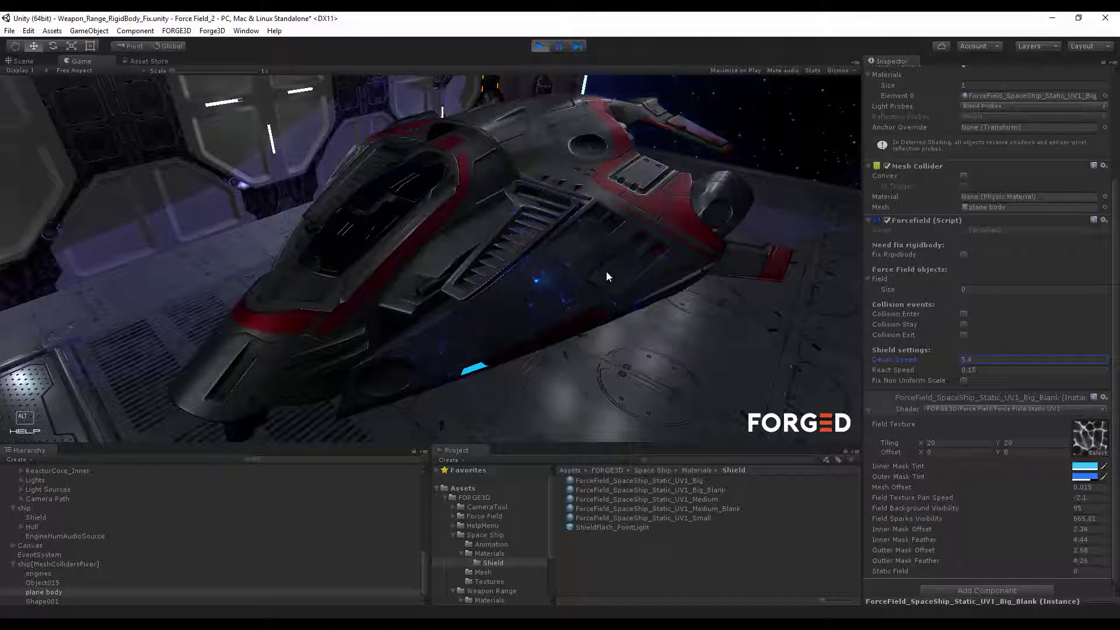
pyautogui.click(603, 218)
pyautogui.moveTo(519, 302)
pyautogui.mouseDown()
pyautogui.moveTo(363, 354)
pyautogui.moveTo(432, 263)
pyautogui.moveTo(617, 176)
pyautogui.moveTo(568, 244)
pyautogui.mouseUp()
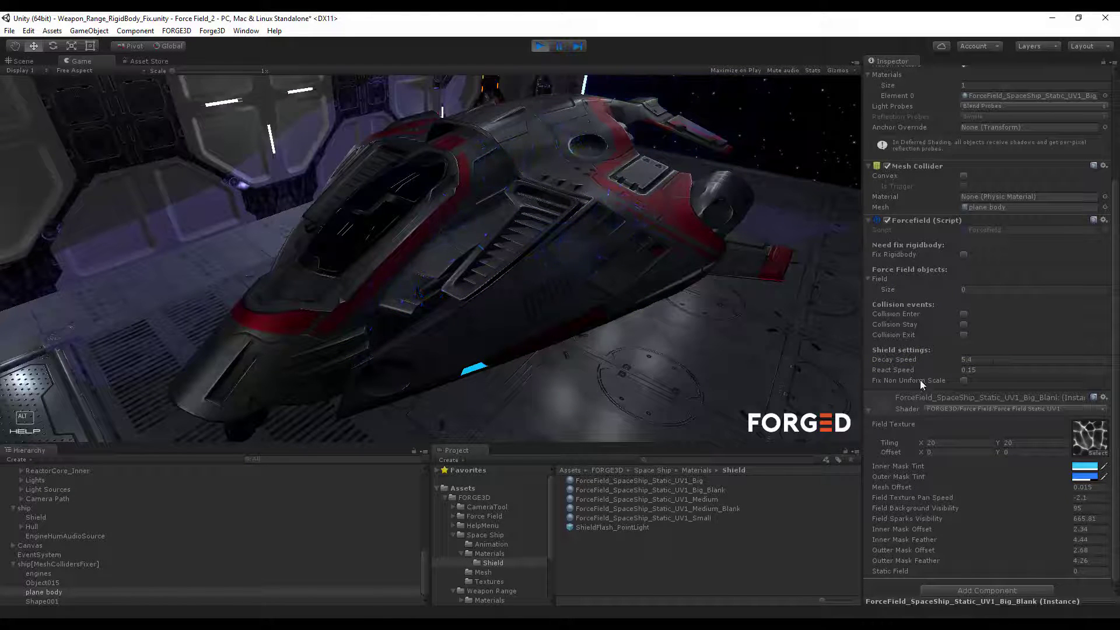
pyautogui.moveTo(940, 359); pyautogui.dragTo(968, 359)
pyautogui.click(581, 205)
pyautogui.moveTo(581, 202)
pyautogui.mouseDown()
pyautogui.moveTo(523, 275)
pyautogui.moveTo(382, 347)
pyautogui.moveTo(588, 189)
pyautogui.moveTo(643, 259)
pyautogui.moveTo(571, 117)
pyautogui.moveTo(423, 150)
pyautogui.moveTo(444, 285)
pyautogui.moveTo(521, 298)
pyautogui.moveTo(222, 401)
pyautogui.mouseUp()
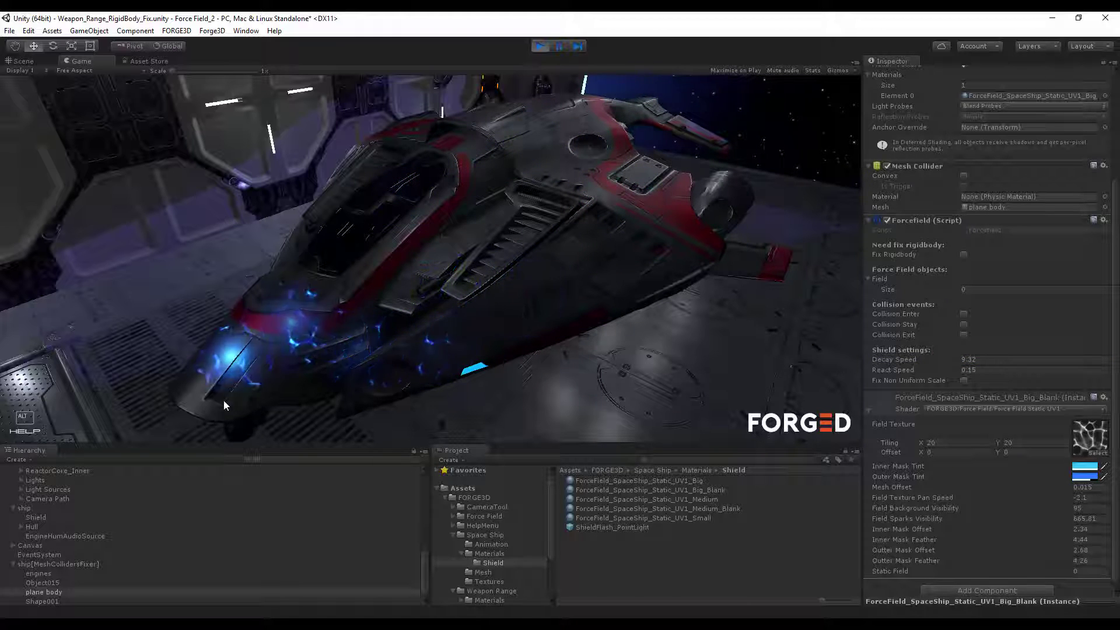
# Set Outter Mask Offset to 2.3 and Decay Speed to about 14.65, testing hits across the hull
pyautogui.click(1065, 550)
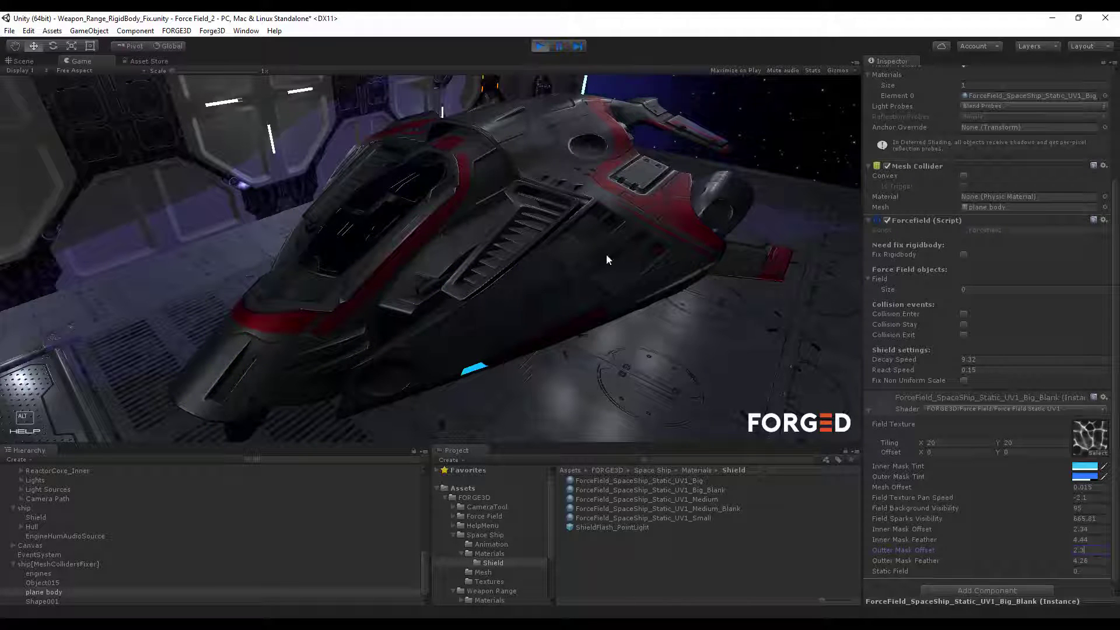
pyautogui.moveTo(601, 255)
pyautogui.mouseDown()
pyautogui.moveTo(459, 315)
pyautogui.moveTo(288, 328)
pyautogui.moveTo(550, 160)
pyautogui.mouseUp()
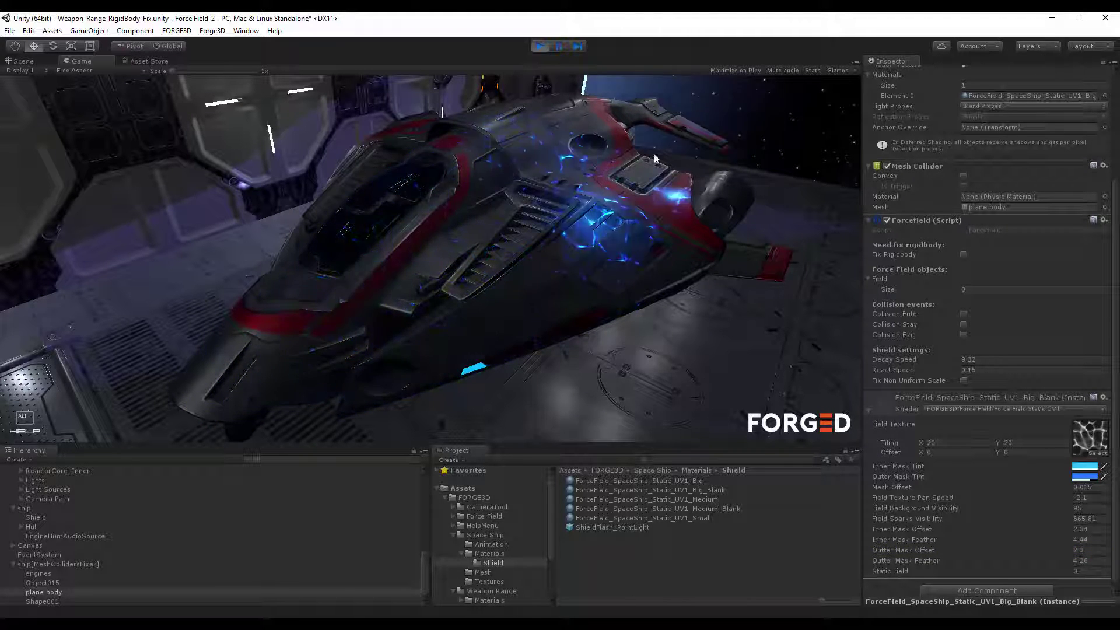
pyautogui.moveTo(906, 360); pyautogui.dragTo(937, 359)
pyautogui.moveTo(571, 174)
pyautogui.mouseDown()
pyautogui.moveTo(470, 313)
pyautogui.moveTo(425, 285)
pyautogui.moveTo(446, 316)
pyautogui.mouseUp()
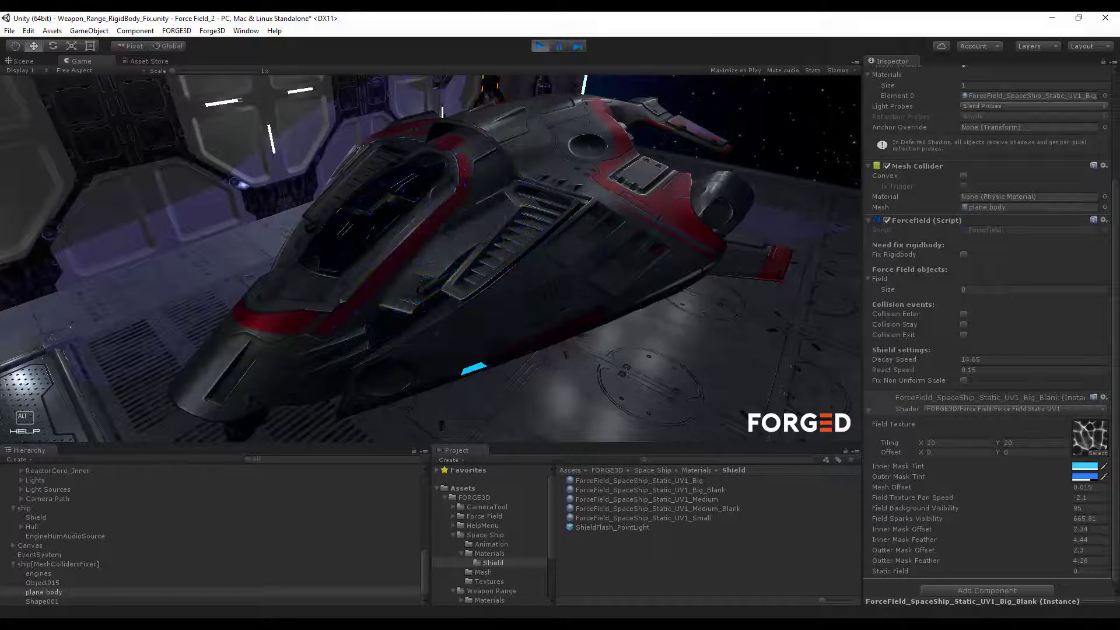
pyautogui.moveTo(472, 256)
pyautogui.mouseDown()
pyautogui.moveTo(500, 320)
pyautogui.moveTo(574, 253)
pyautogui.mouseUp()
# Set Inner Mask Offset to 2 and Inner Mask Feather to about 1.89, testing hits on the hull
pyautogui.moveTo(1071, 528); pyautogui.dragTo(1068, 526)
pyautogui.moveTo(554, 248)
pyautogui.mouseDown()
pyautogui.moveTo(458, 326)
pyautogui.moveTo(542, 268)
pyautogui.mouseUp()
pyautogui.click(1061, 540)
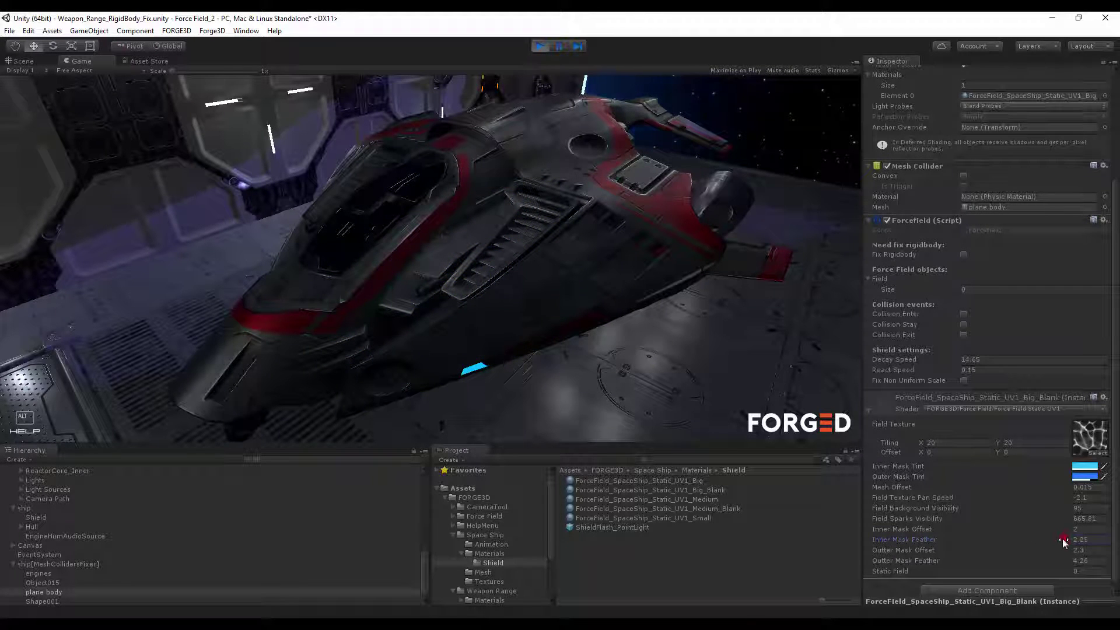
pyautogui.moveTo(601, 239); pyautogui.dragTo(334, 328)
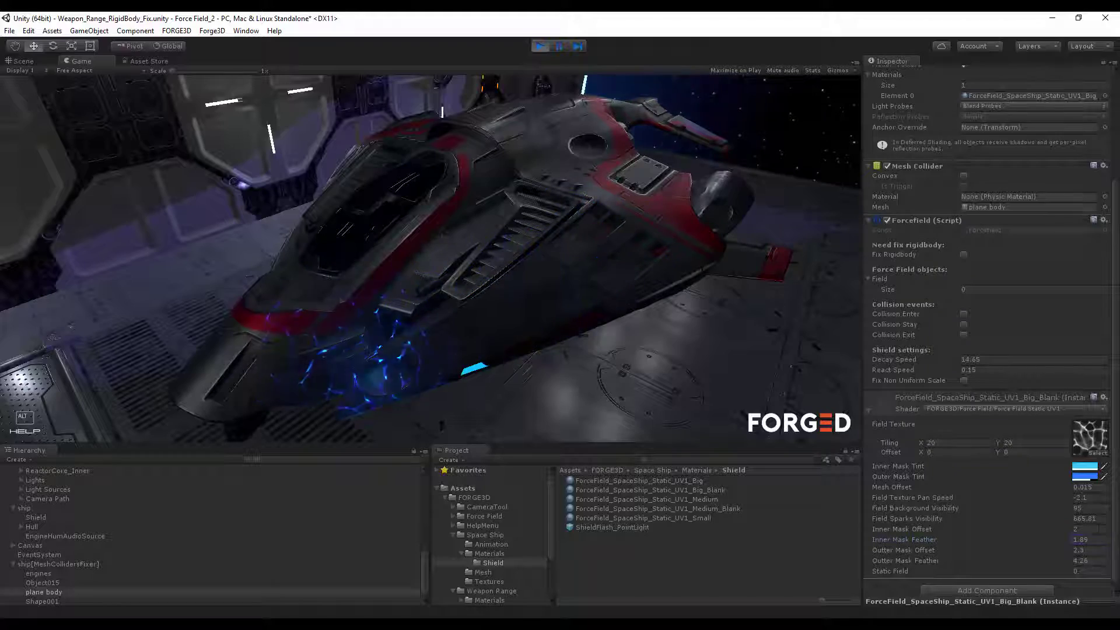